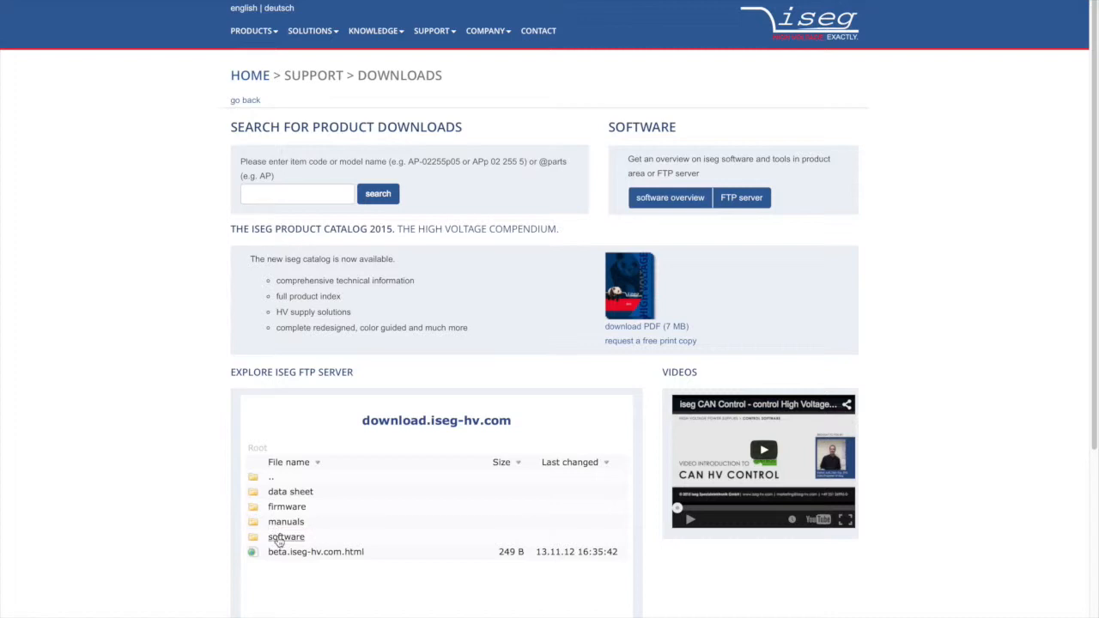
Step: Browse the iseg FTP server to the current release folder under software > isegOpcServer
{"action": "left_click", "coordinate": [278, 538]}
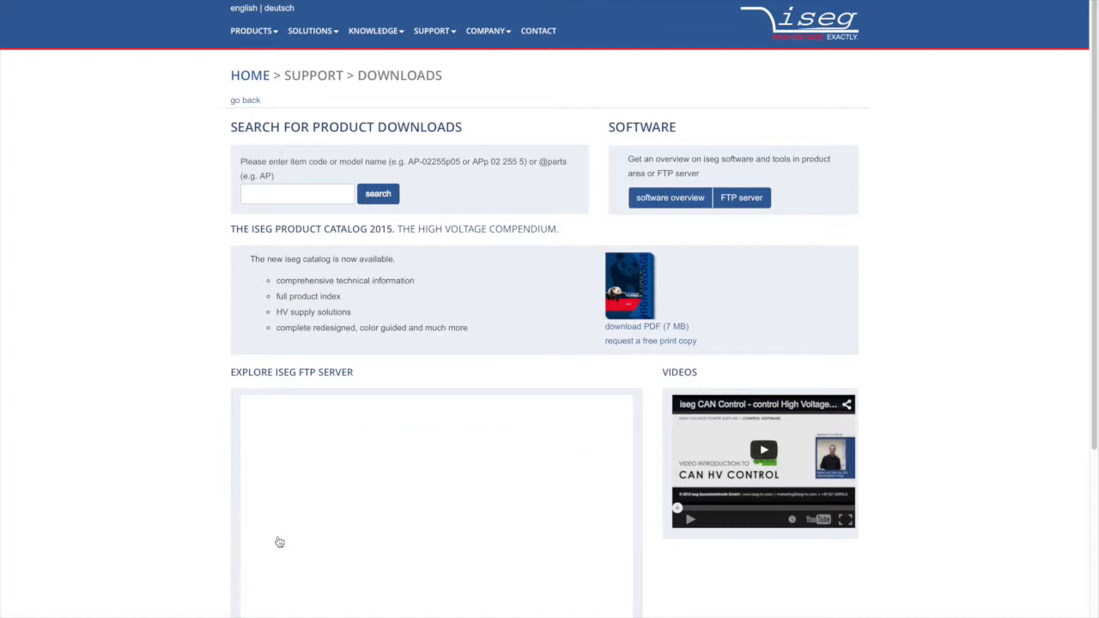
{"action": "scroll", "coordinate": [194, 431], "scroll_direction": "down", "scroll_amount": 2}
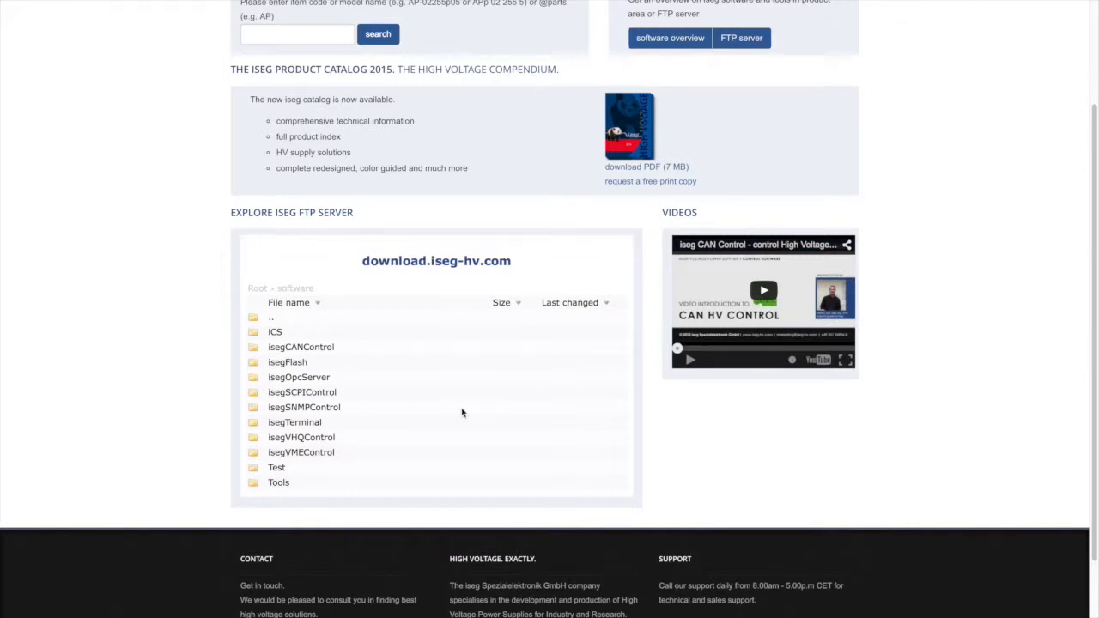
{"action": "left_click", "coordinate": [323, 384]}
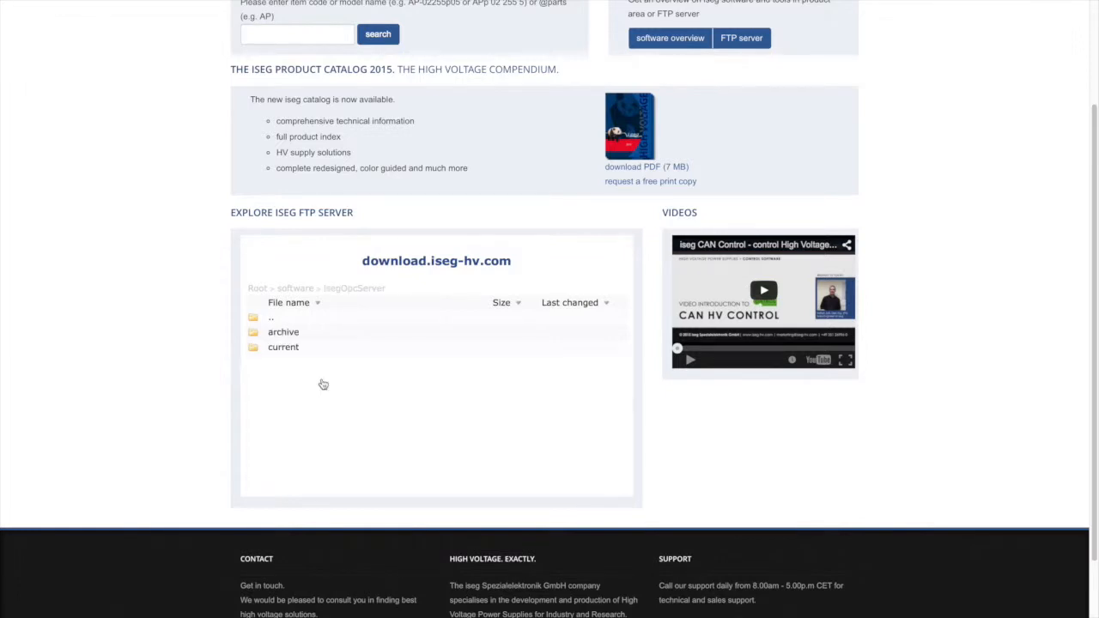
{"action": "left_click", "coordinate": [291, 352]}
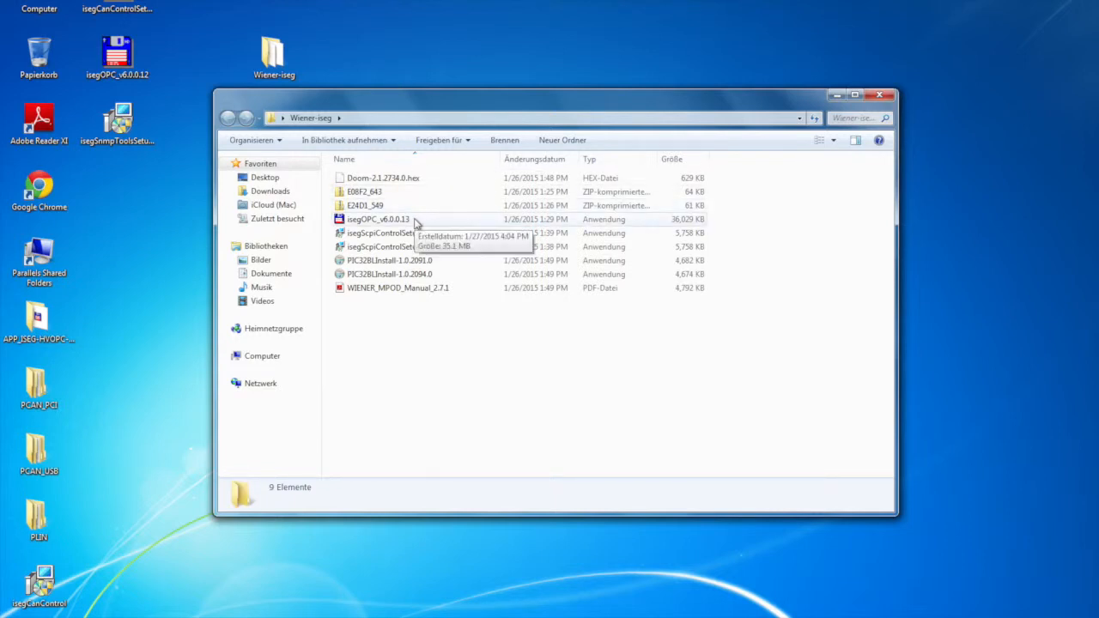
Step: Unpack the isegOPC_v6.0.0.13 archive into the Wiener-iseg folder and open the extracted isegOpcSetup folder
{"action": "double_click", "coordinate": [415, 220]}
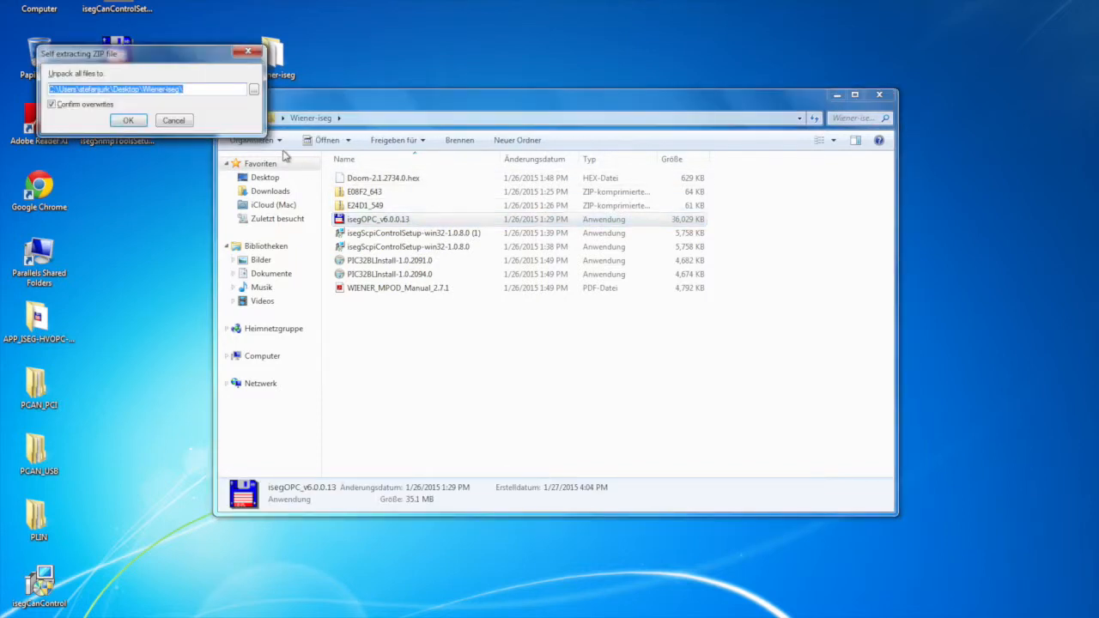
{"action": "left_click", "coordinate": [128, 120]}
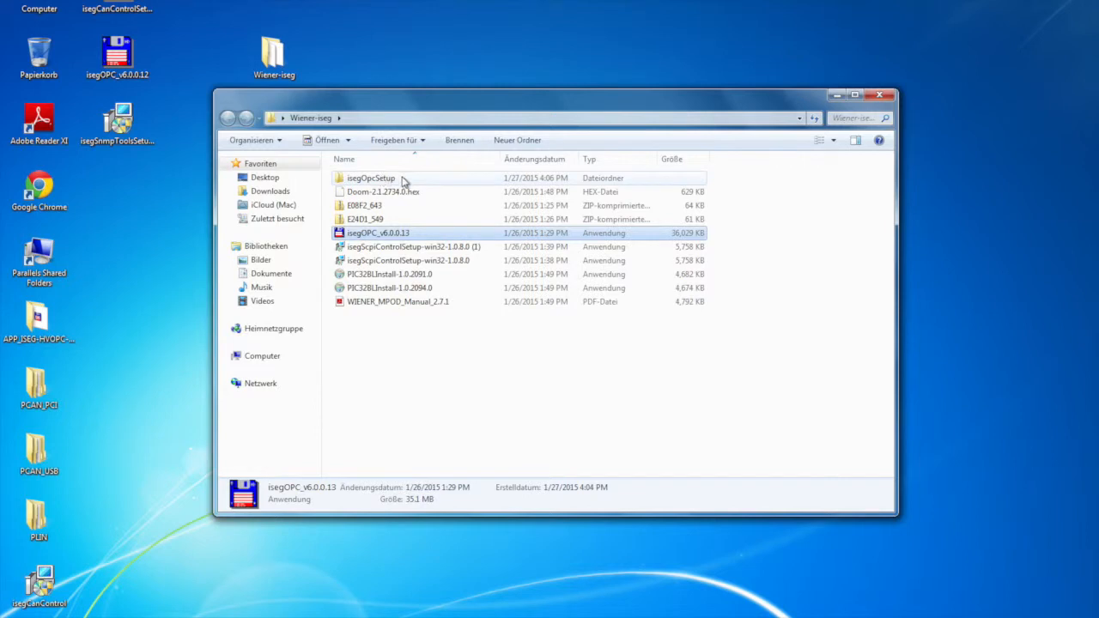
{"action": "double_click", "coordinate": [428, 183]}
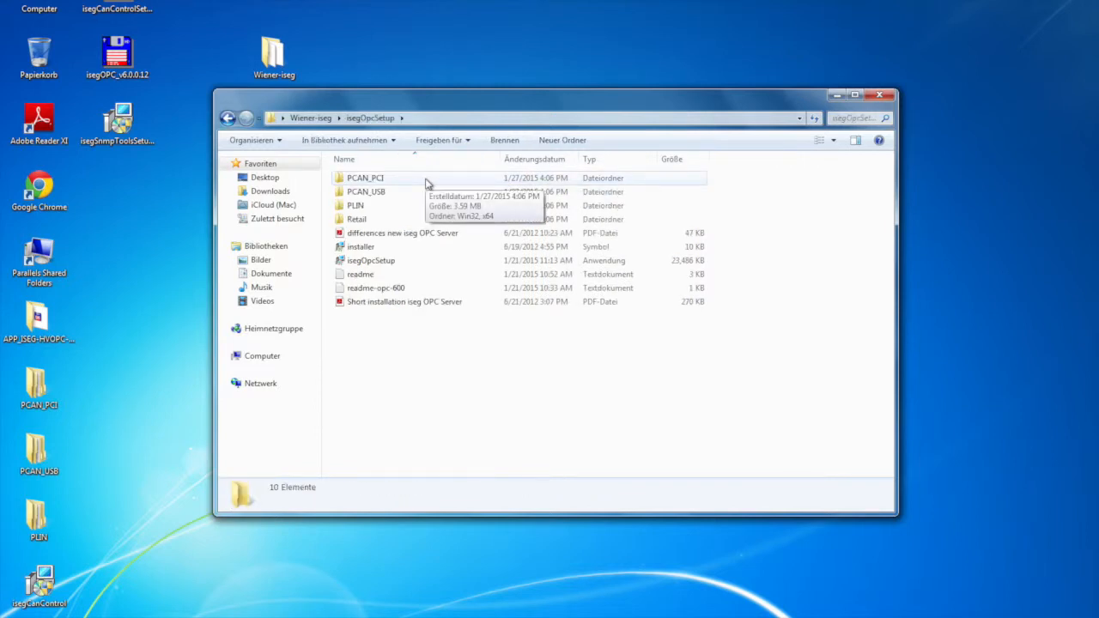
Step: Install the iseg OPC Server with isegOpcSetup, keeping the default components and the destination folder C:\Program Files\iseg\OPC\isegOpcServer
{"action": "double_click", "coordinate": [371, 261]}
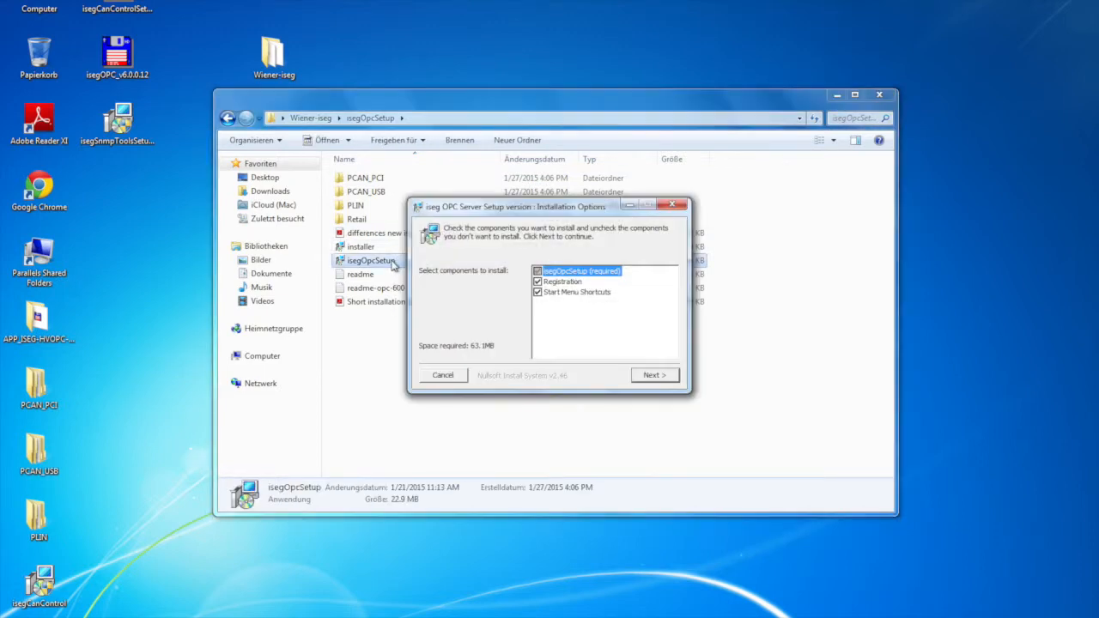
{"action": "left_click", "coordinate": [652, 375]}
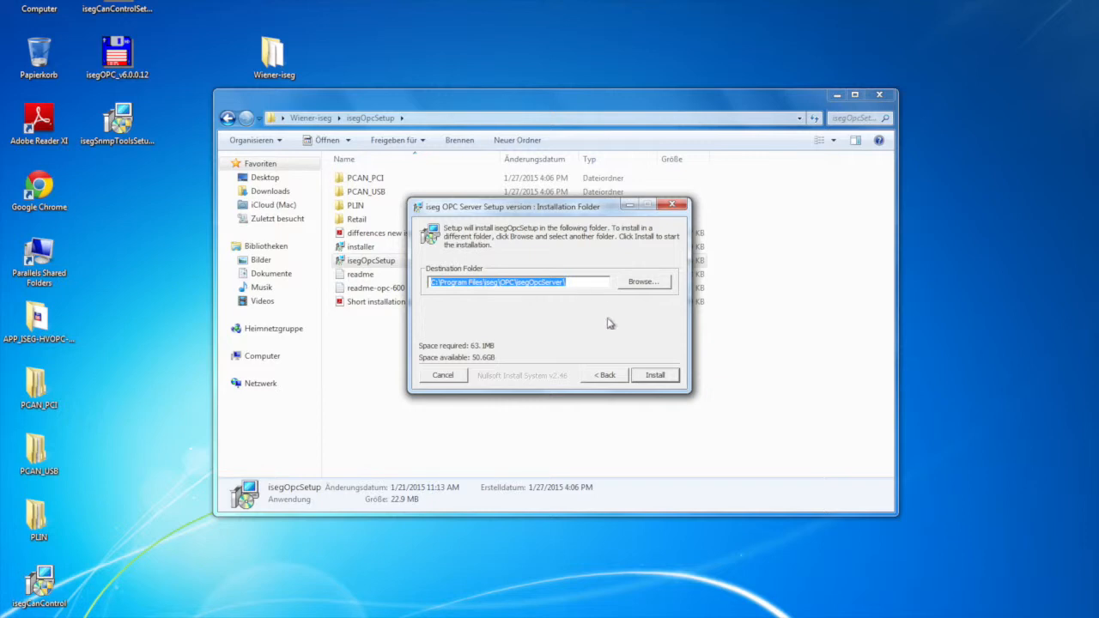
{"action": "left_click", "coordinate": [653, 378]}
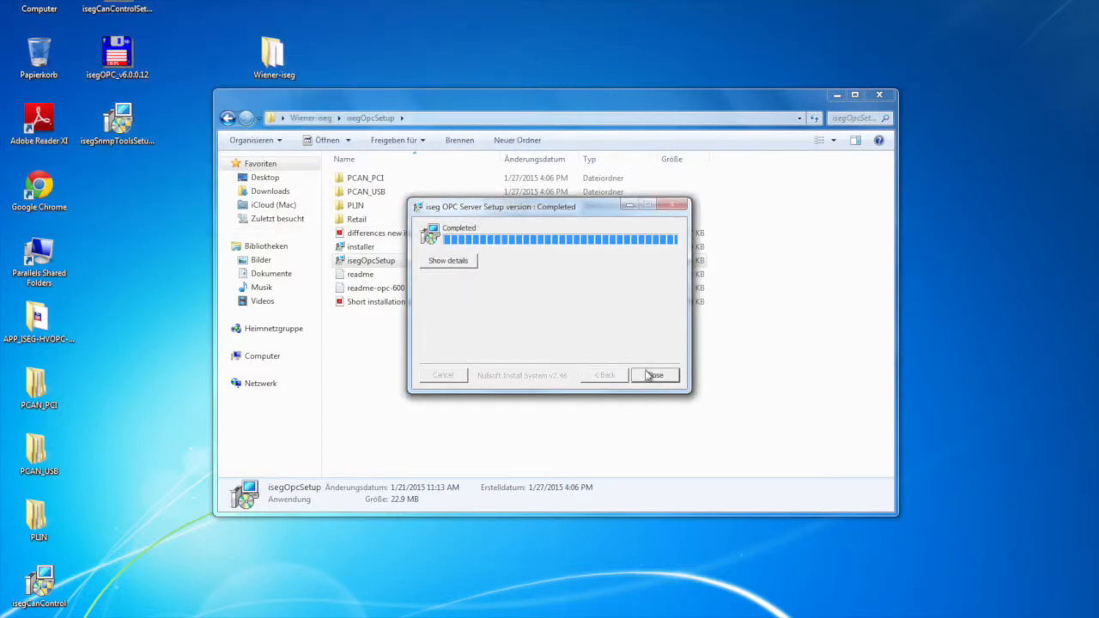
{"action": "left_click", "coordinate": [654, 376]}
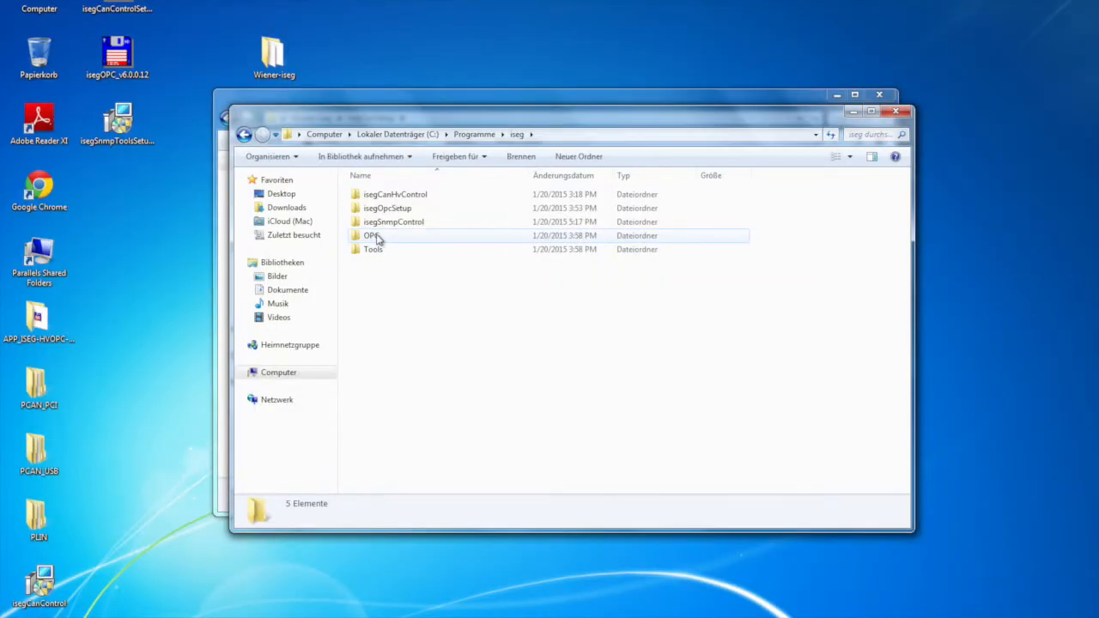
Step: Launch isegOpcConfig from the installed OPC\isegOpcServer program folder
{"action": "double_click", "coordinate": [372, 235]}
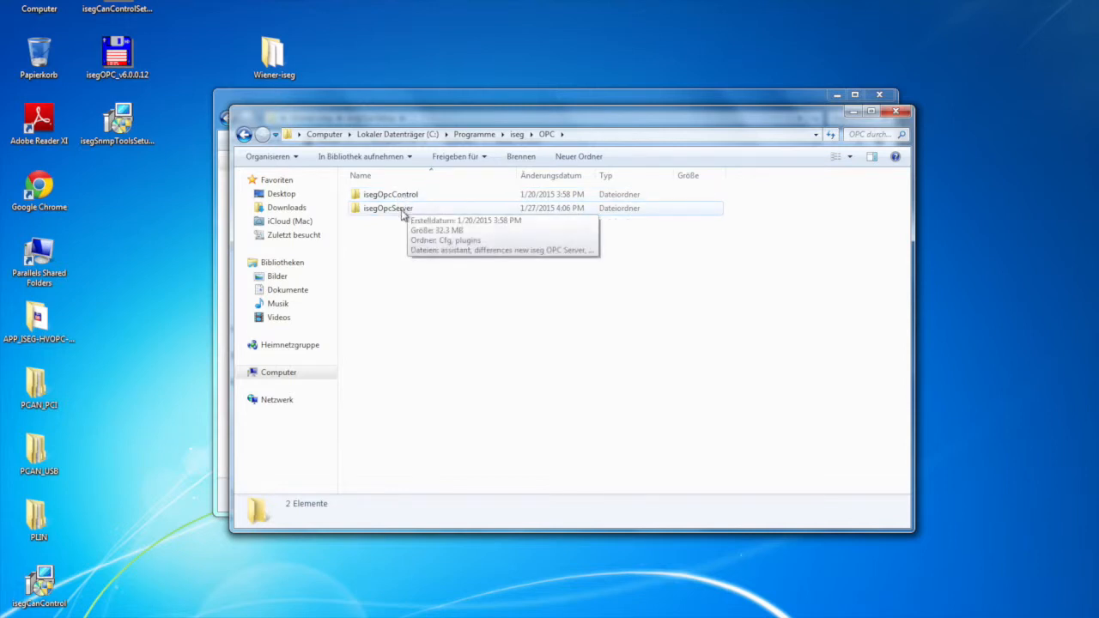
{"action": "double_click", "coordinate": [402, 210]}
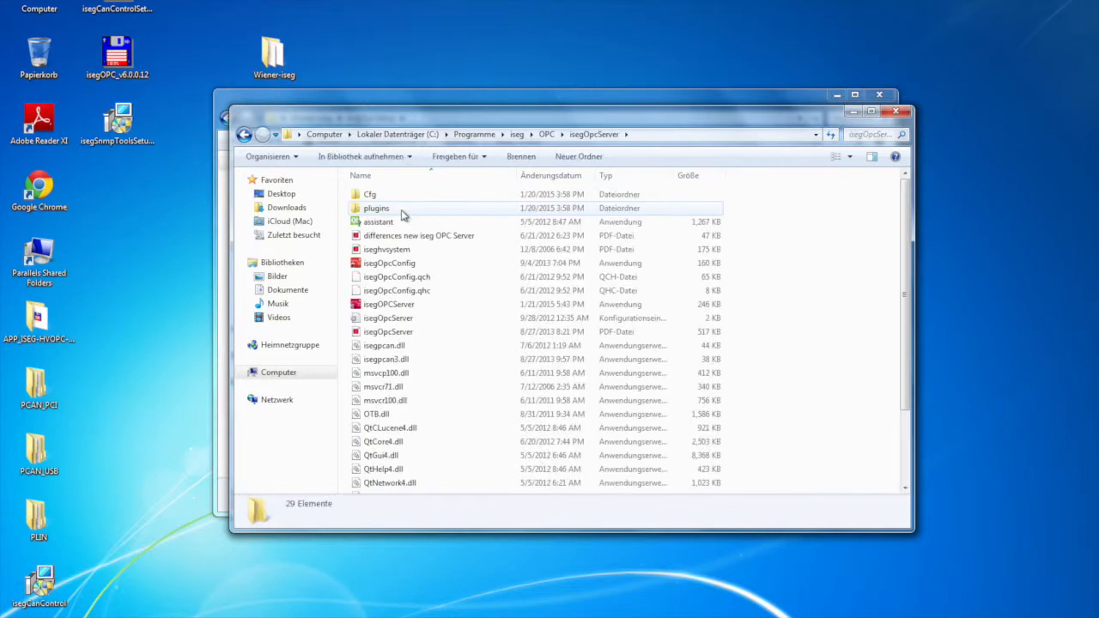
{"action": "double_click", "coordinate": [401, 265]}
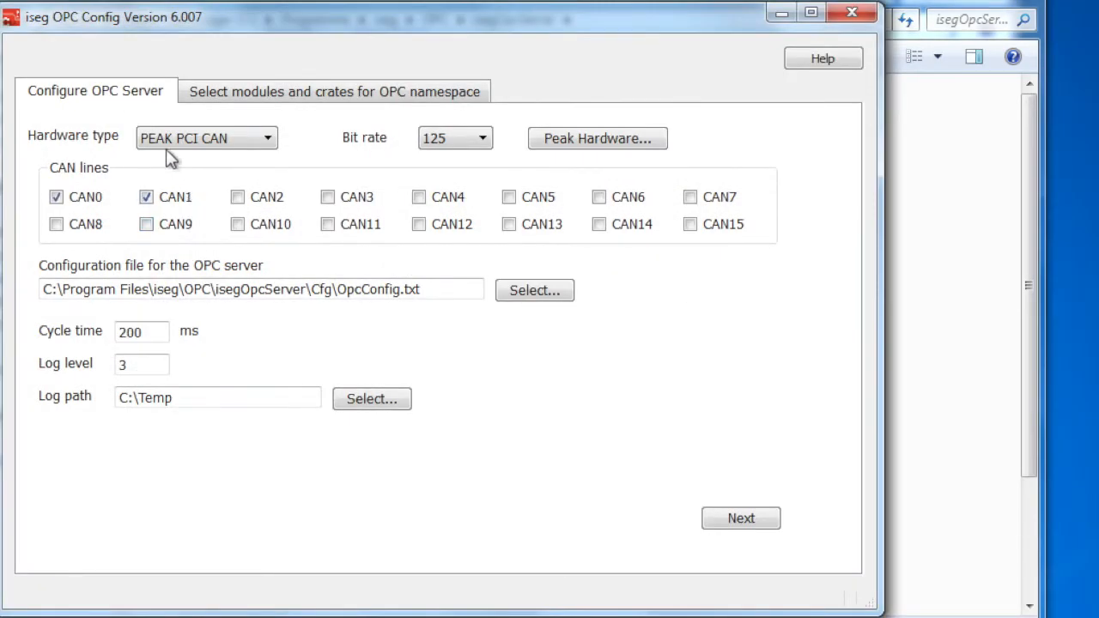
Step: Configure the OPC server for PEAK USB CAN hardware with only line CAN0 enabled, checking the Peak hardware properties, and proceed to module selection
{"action": "left_click", "coordinate": [267, 140]}
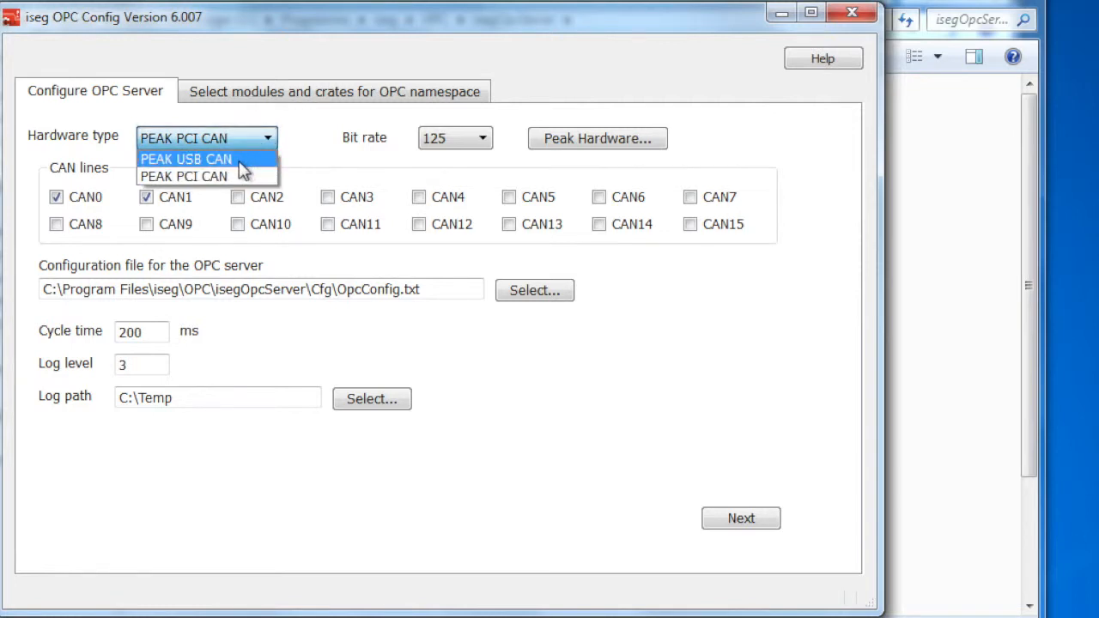
{"action": "left_click", "coordinate": [244, 163]}
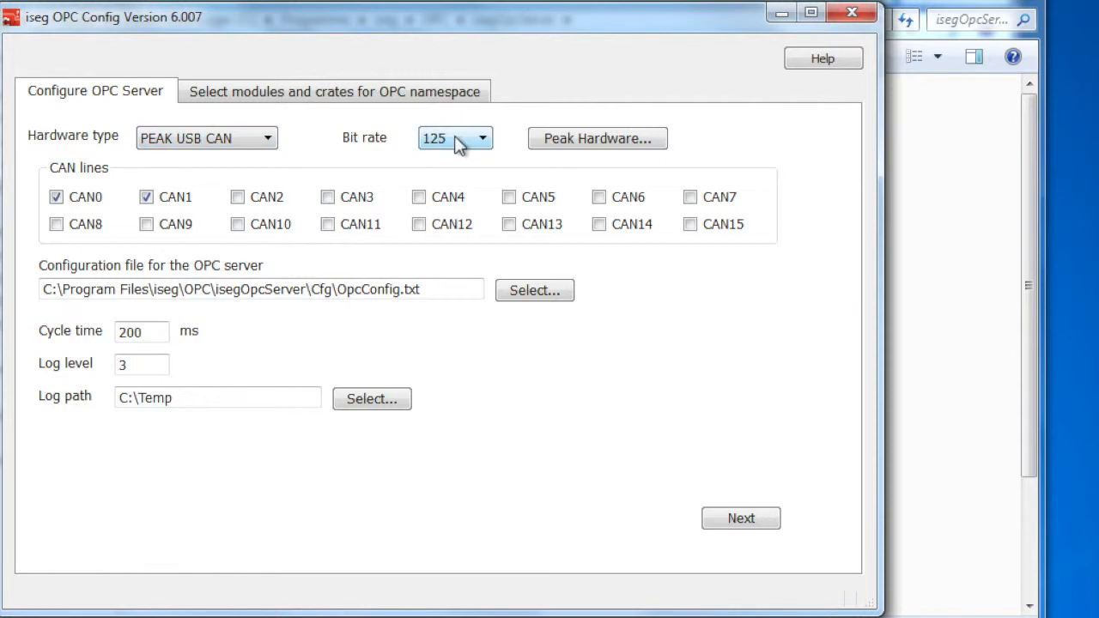
{"action": "left_click", "coordinate": [585, 141]}
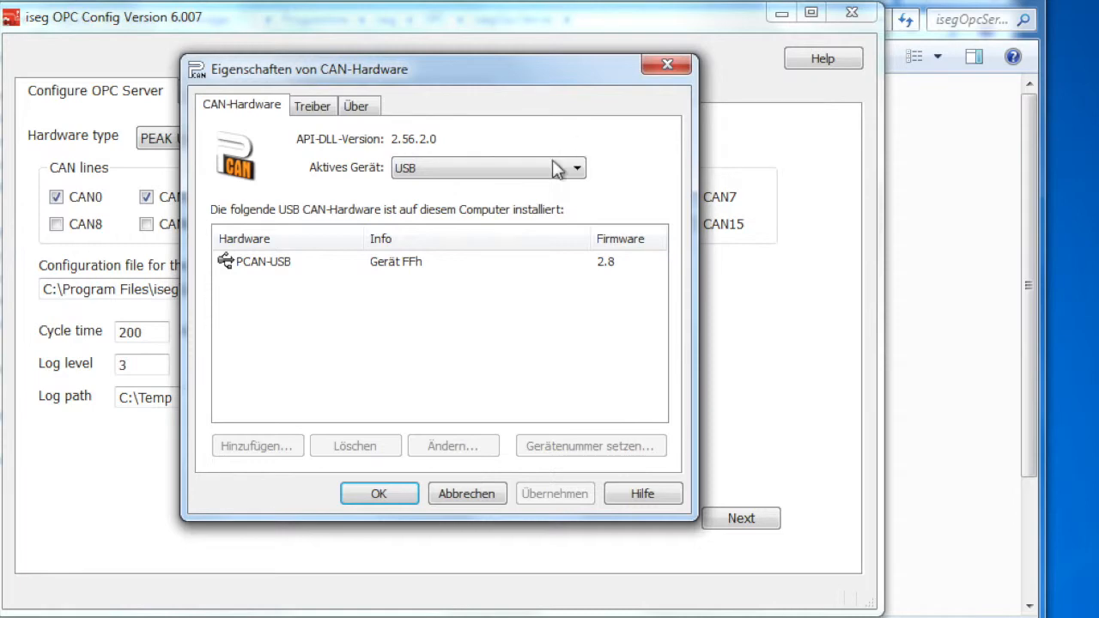
{"action": "left_click", "coordinate": [399, 489]}
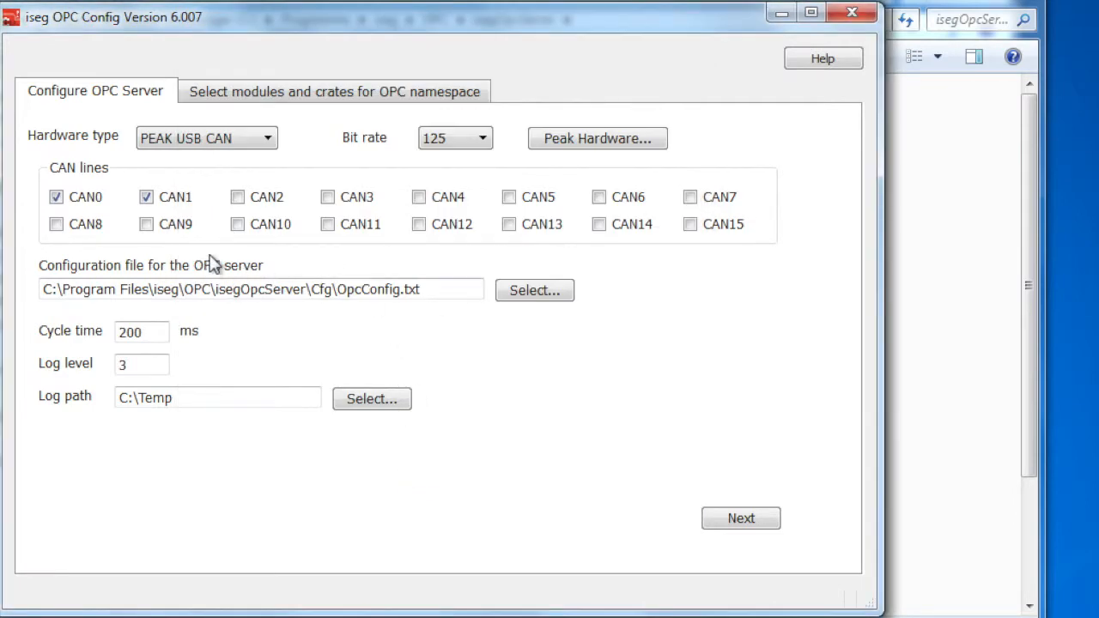
{"action": "left_click", "coordinate": [146, 198]}
{"action": "left_click", "coordinate": [737, 520]}
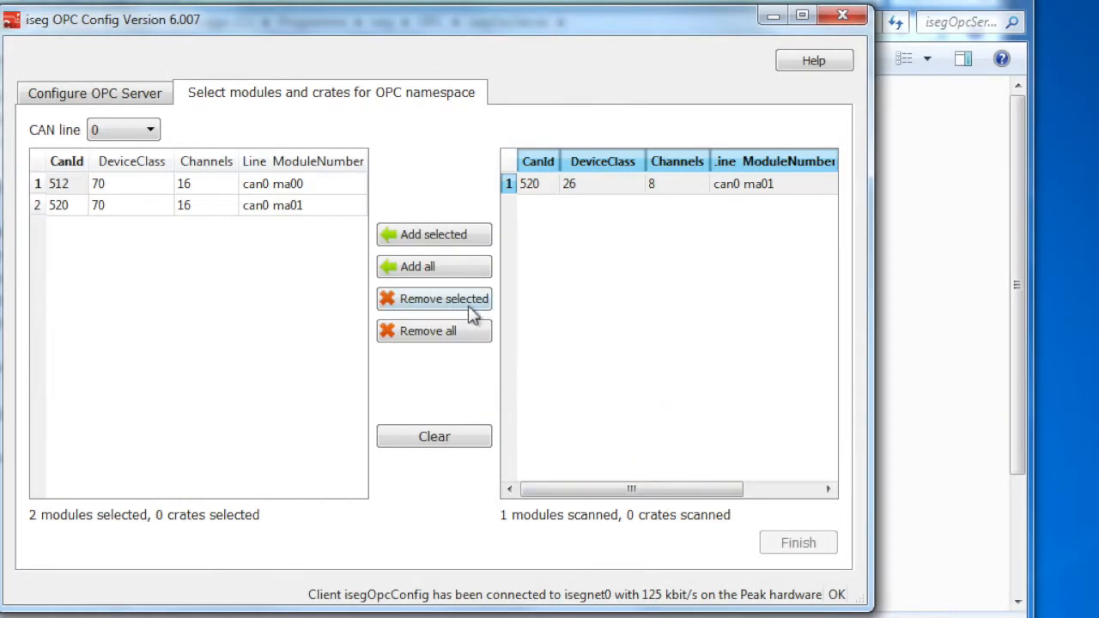
Step: Replace all modules in the OPC namespace selection with all scanned modules on CAN line 0 and finish the configuration
{"action": "left_click", "coordinate": [423, 333]}
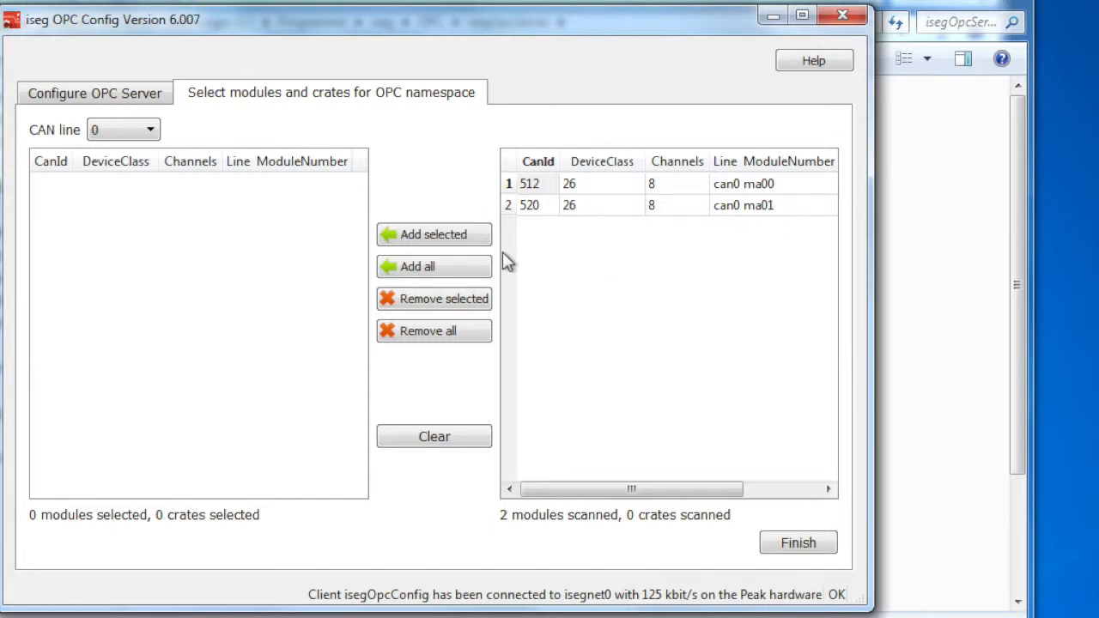
{"action": "left_click", "coordinate": [457, 269]}
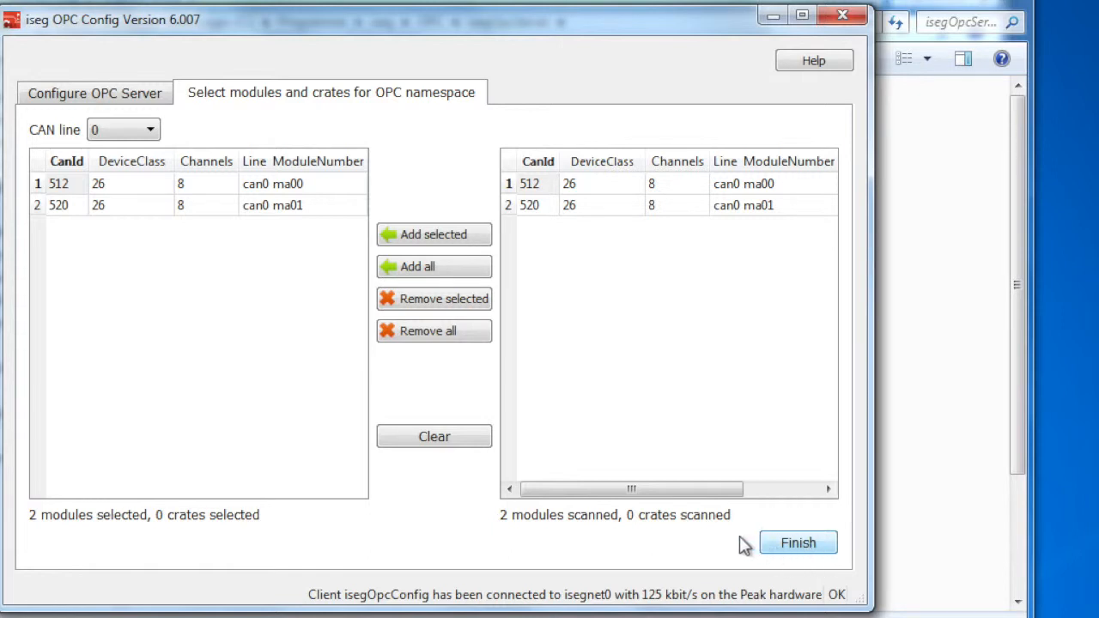
{"action": "left_click", "coordinate": [799, 544]}
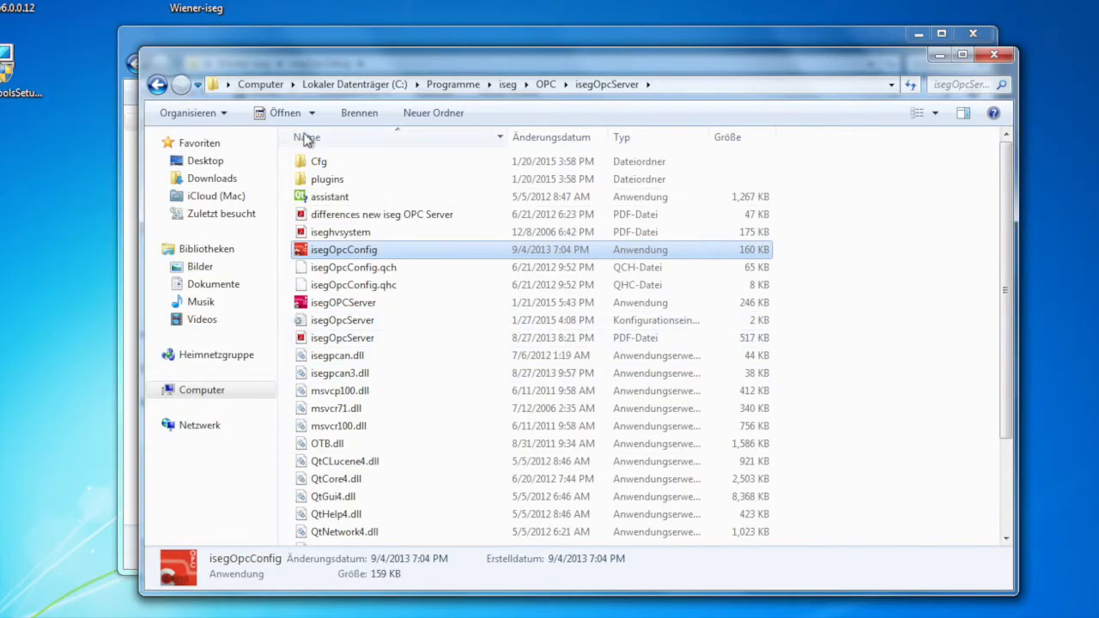
Step: Switch to iseg OPC Control by launching isegOpcControl from the OPC\isegOpcControl folder
{"action": "left_click", "coordinate": [157, 86]}
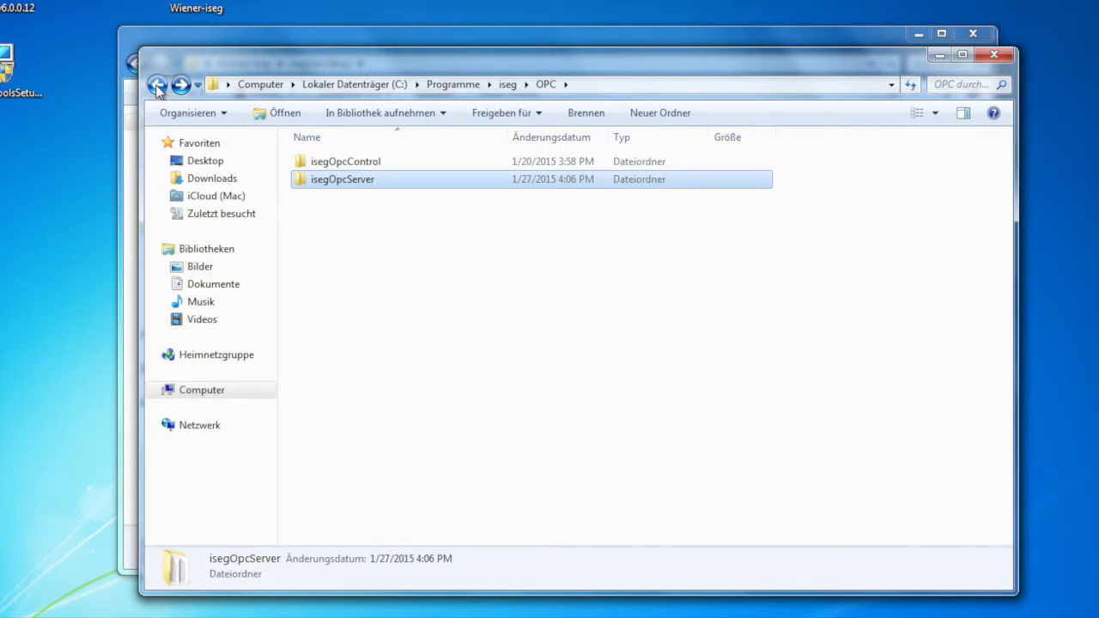
{"action": "double_click", "coordinate": [341, 163]}
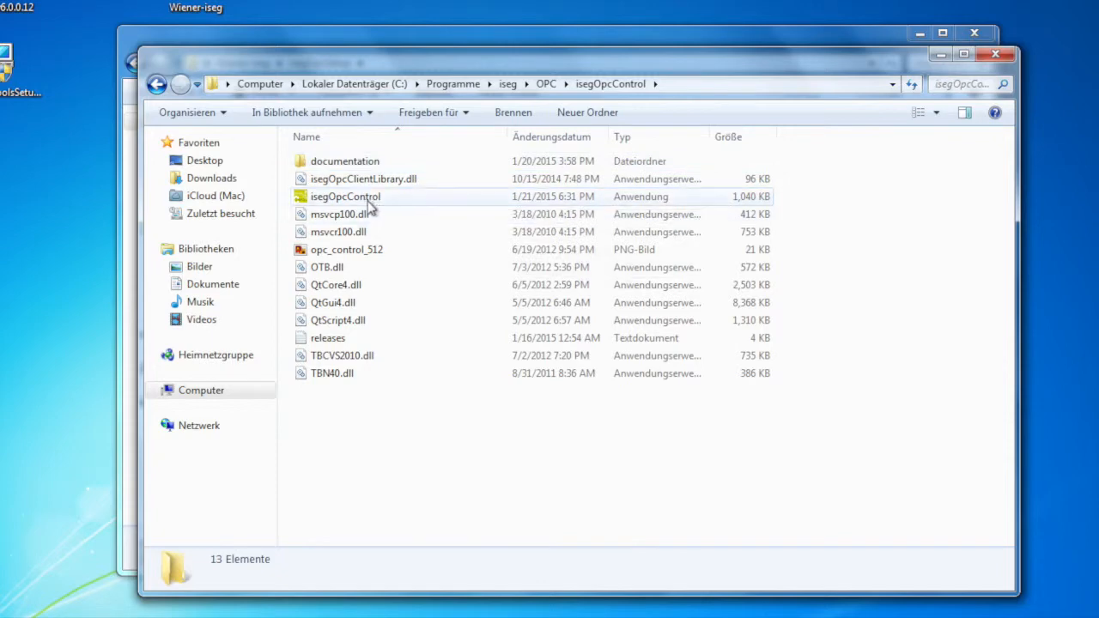
{"action": "mouse_move", "coordinate": [350, 201]}
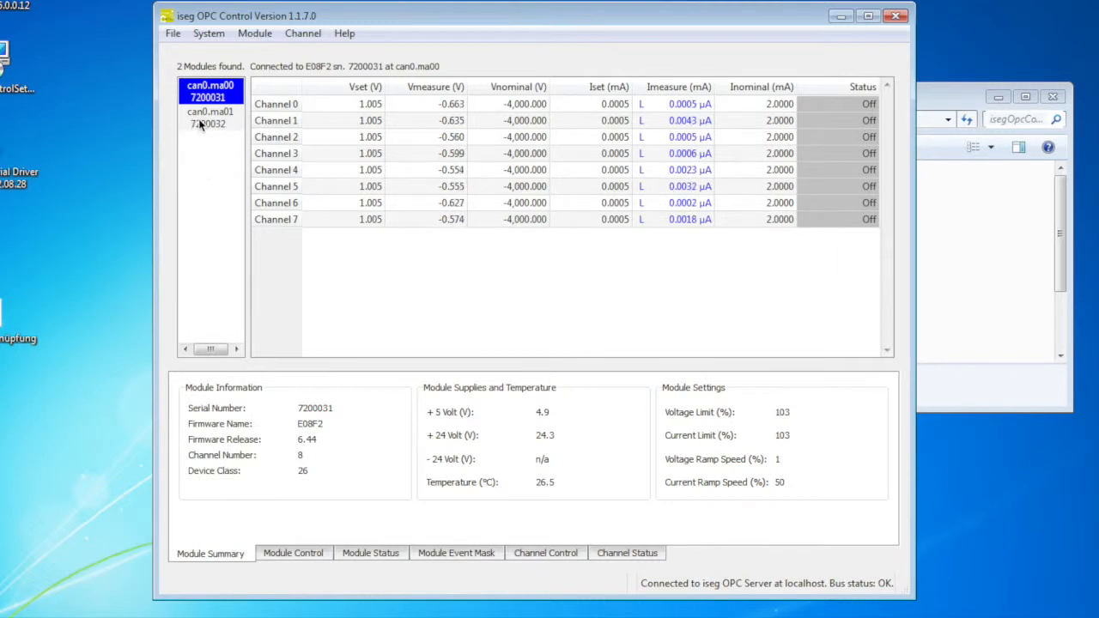
Step: Select module can0.ma01 and look through the set voltages of Channels 0 to 7
{"action": "left_click", "coordinate": [203, 122]}
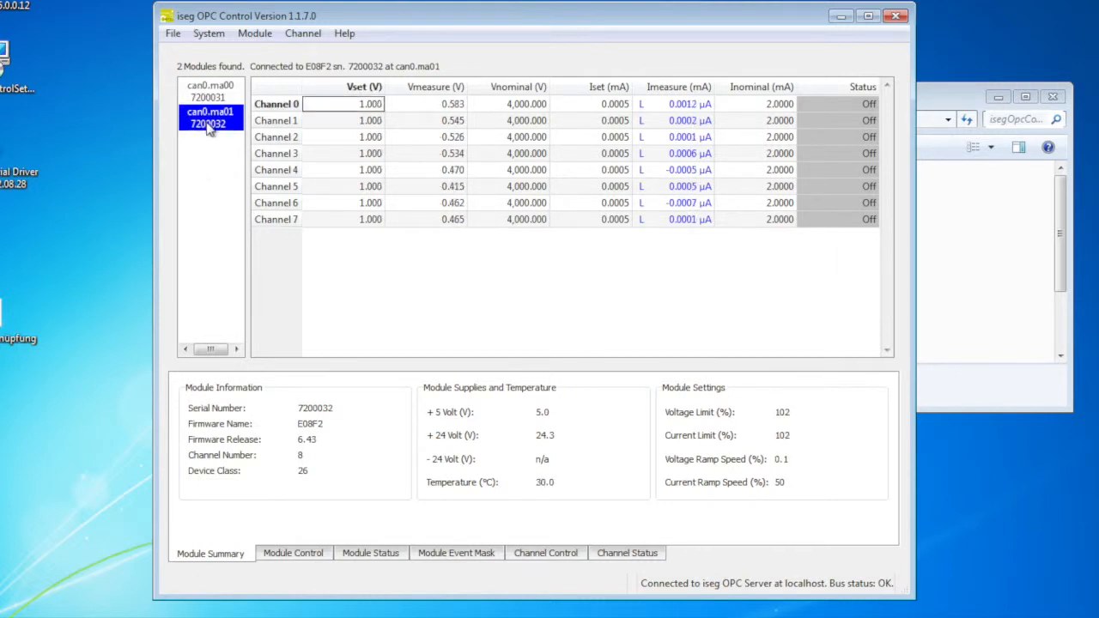
{"action": "key", "text": "Down"}
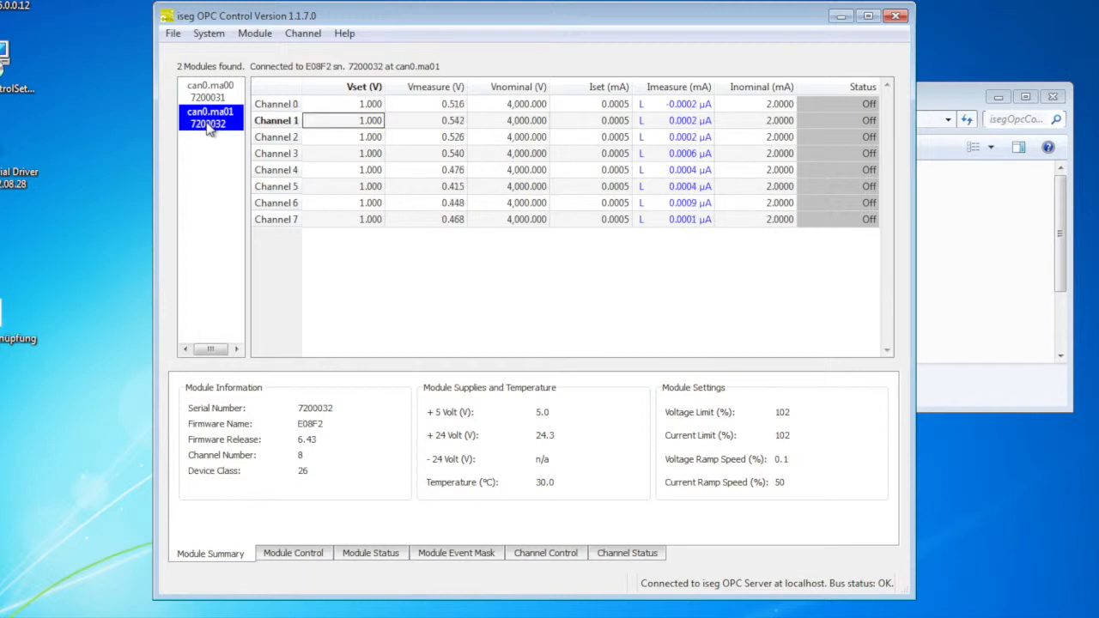
{"action": "key", "text": "Up"}
{"action": "key", "text": "Down"}
{"action": "key", "text": "Down"}
{"action": "key", "text": "Down"}
{"action": "key", "text": "Down"}
{"action": "key", "text": "Down"}
{"action": "key", "text": "Down"}
{"action": "key", "text": "Down"}
{"action": "key", "text": "Up"}
{"action": "key", "text": "Up"}
{"action": "key", "text": "Up"}
{"action": "key", "text": "Up"}
{"action": "key", "text": "Up"}
{"action": "key", "text": "Up"}
{"action": "key", "text": "Up"}
{"action": "key", "text": "Right"}
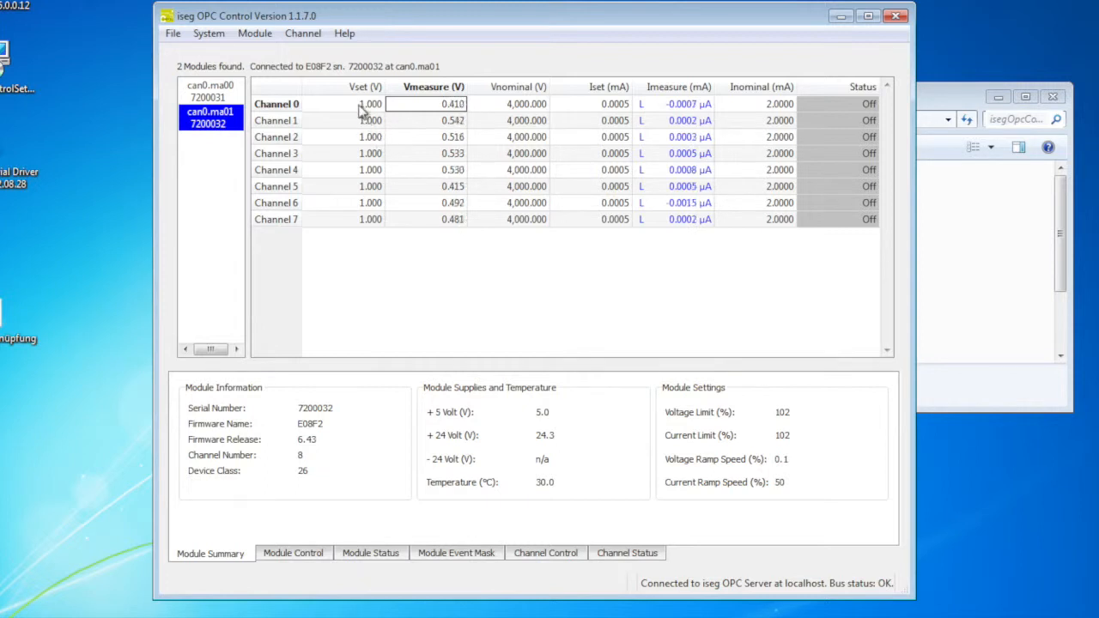
Step: Set the voltage of Channel 0 on module can0.ma01 to 1234 V and compare its measured and nominal voltage columns
{"action": "double_click", "coordinate": [360, 107]}
{"action": "type", "text": "1234"}
{"action": "key", "text": "Return"}
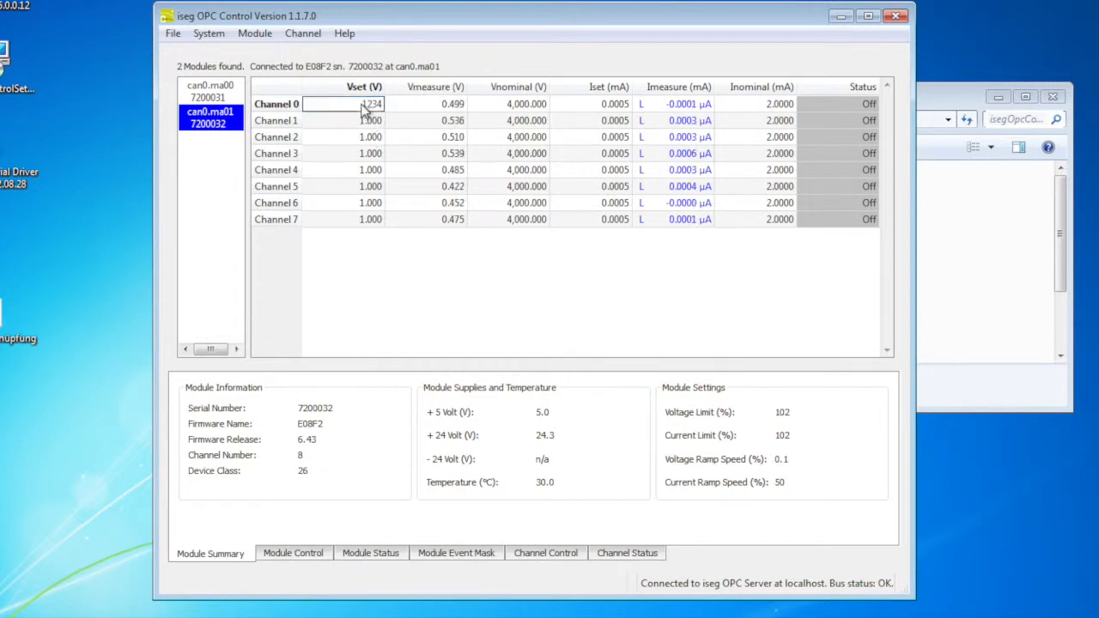
{"action": "left_click", "coordinate": [410, 108]}
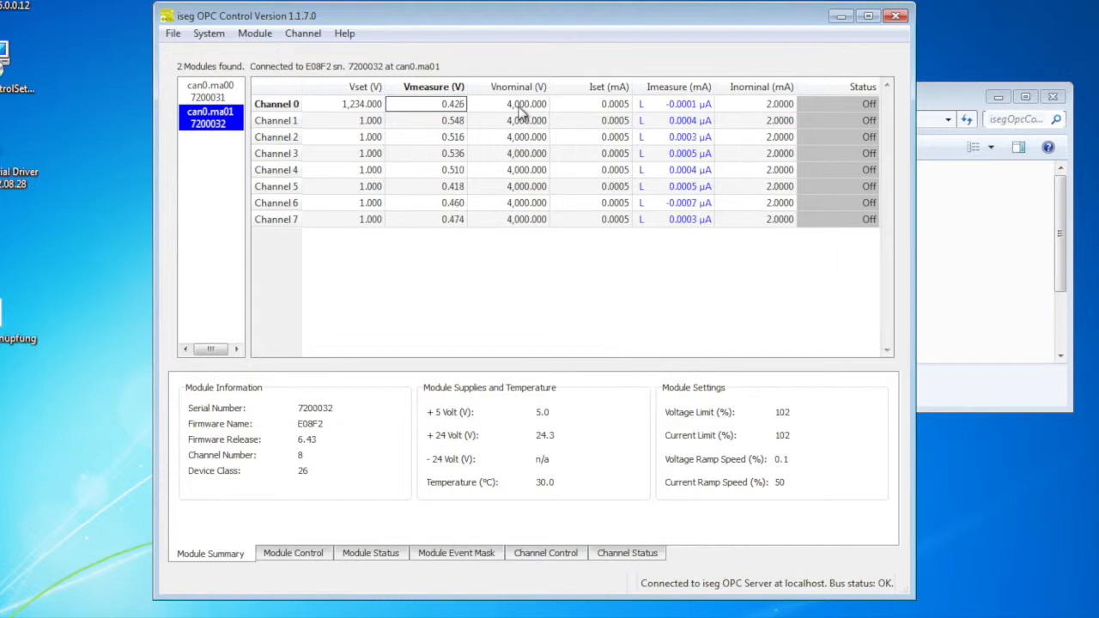
{"action": "left_click", "coordinate": [519, 105]}
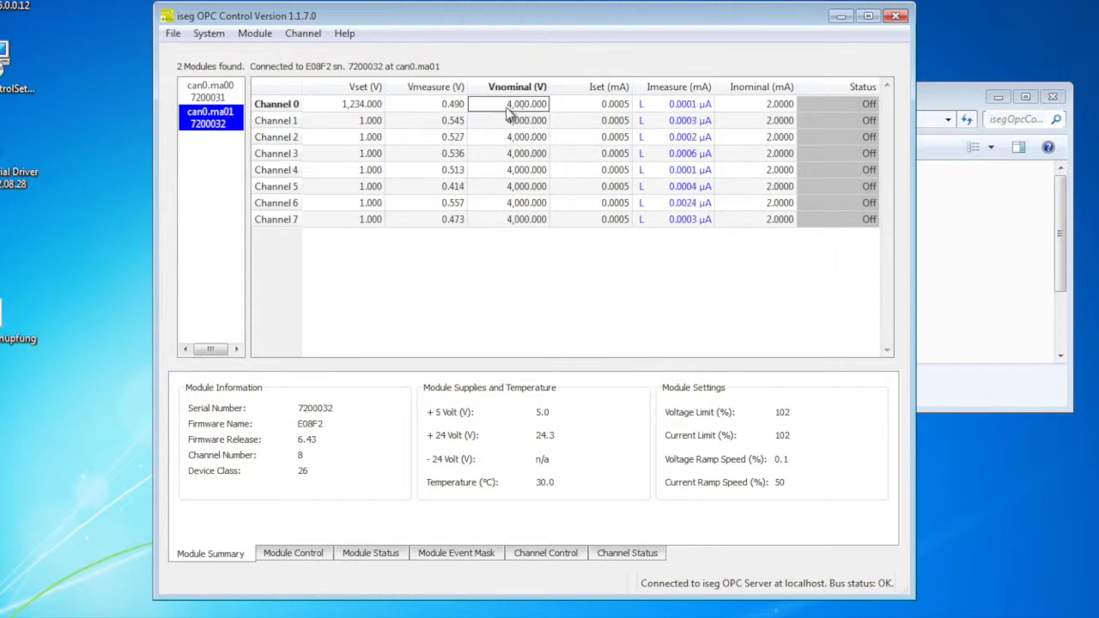
{"action": "left_click", "coordinate": [371, 122]}
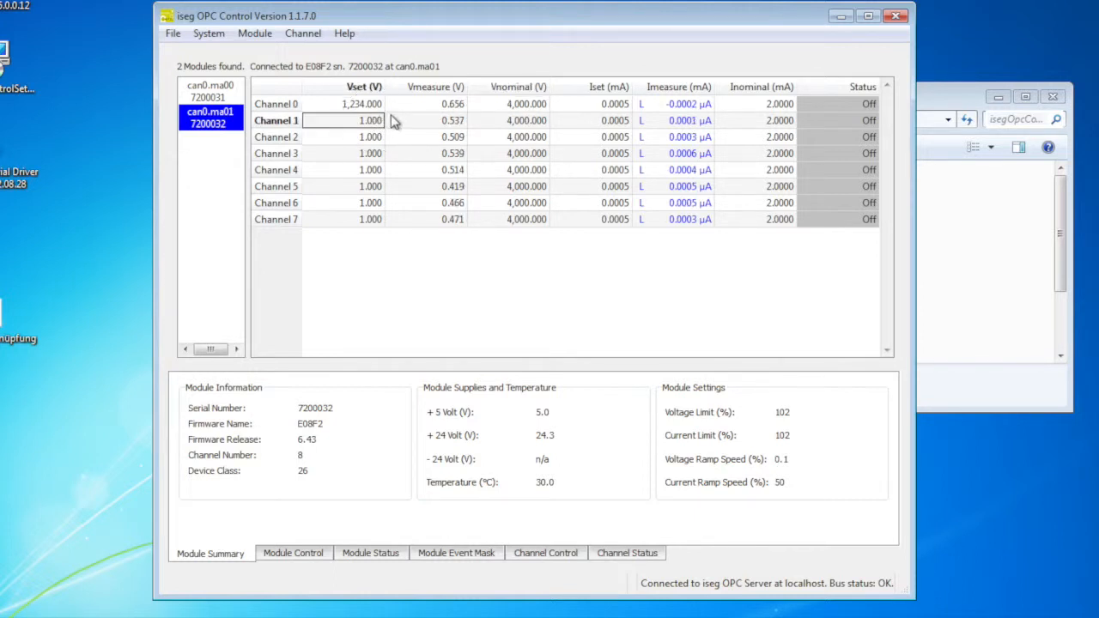
Step: Set the voltage of all modules to 1234 V and check the set values of modules can0.ma00 and can0.ma01
{"action": "left_click", "coordinate": [212, 39]}
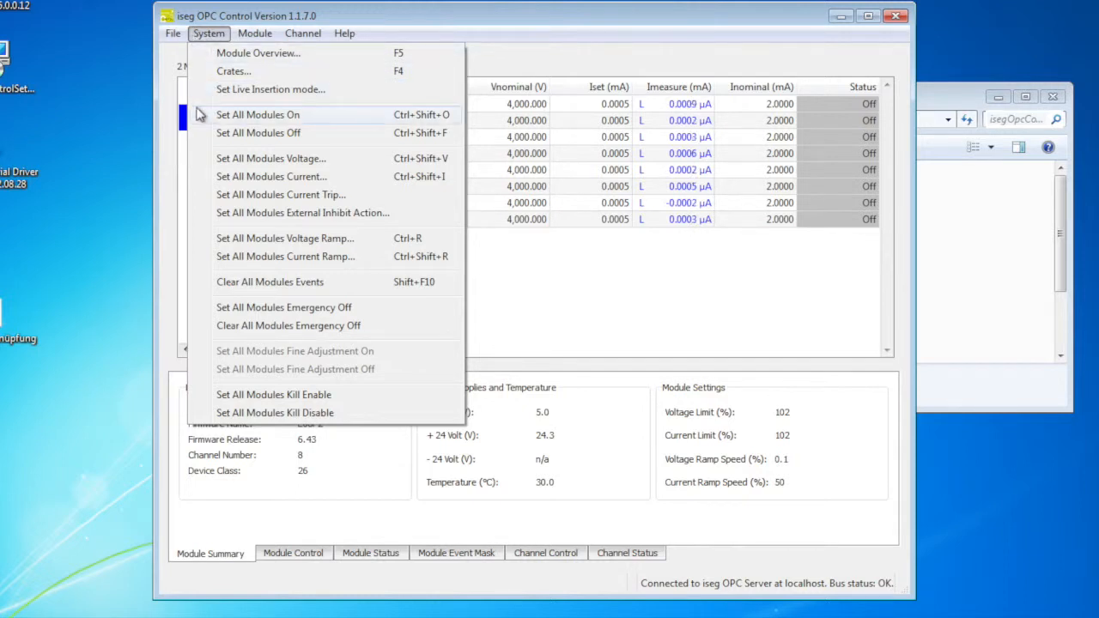
{"action": "left_click", "coordinate": [208, 160]}
{"action": "type", "text": "1234"}
{"action": "key", "text": "Return"}
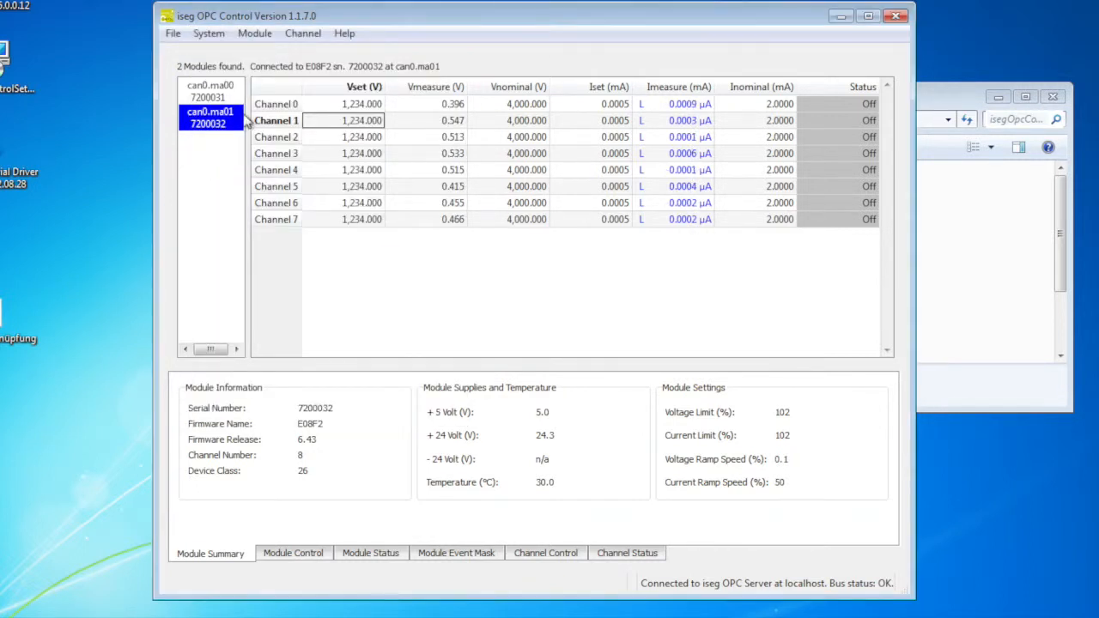
{"action": "left_click", "coordinate": [212, 97]}
{"action": "left_click", "coordinate": [212, 114]}
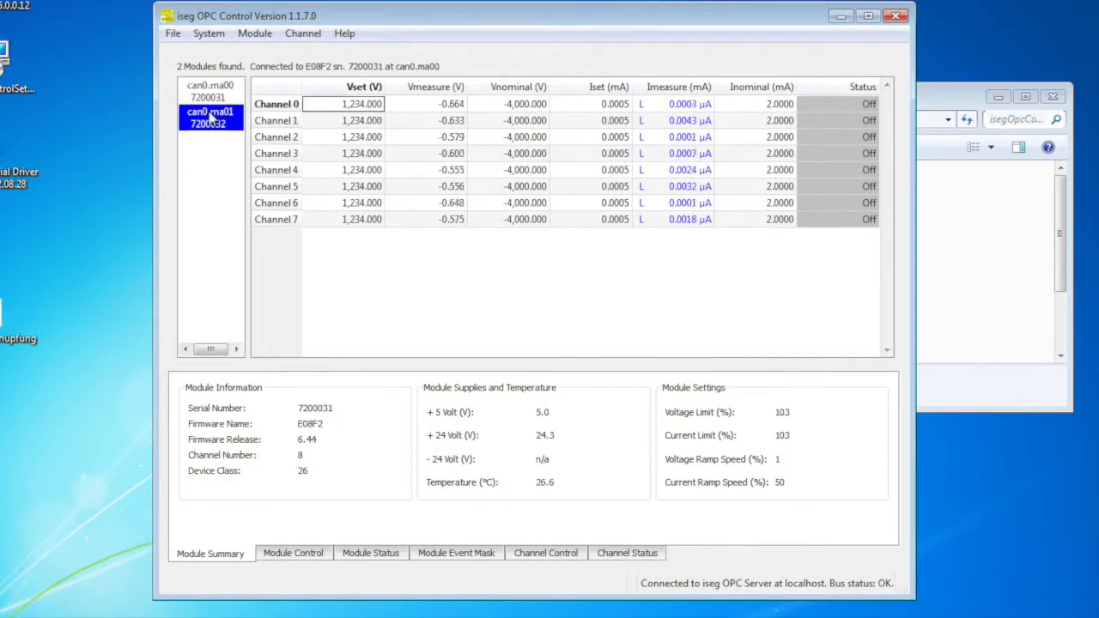
Step: Set the External Inhibit action of all modules to Ignore the External Inhibit
{"action": "left_click", "coordinate": [208, 33]}
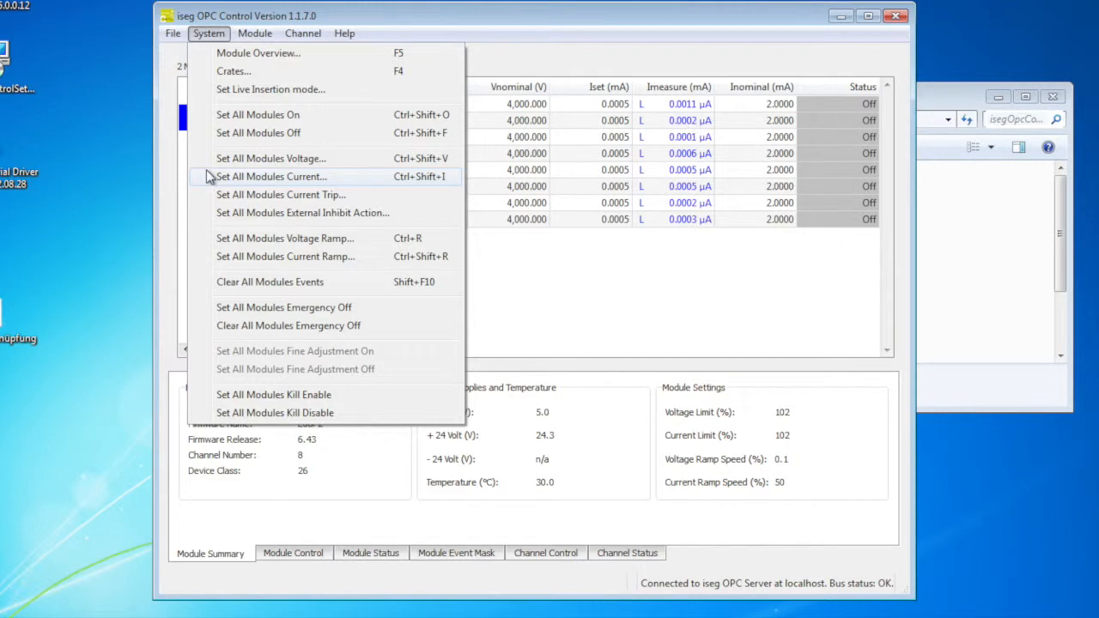
{"action": "left_click", "coordinate": [206, 215]}
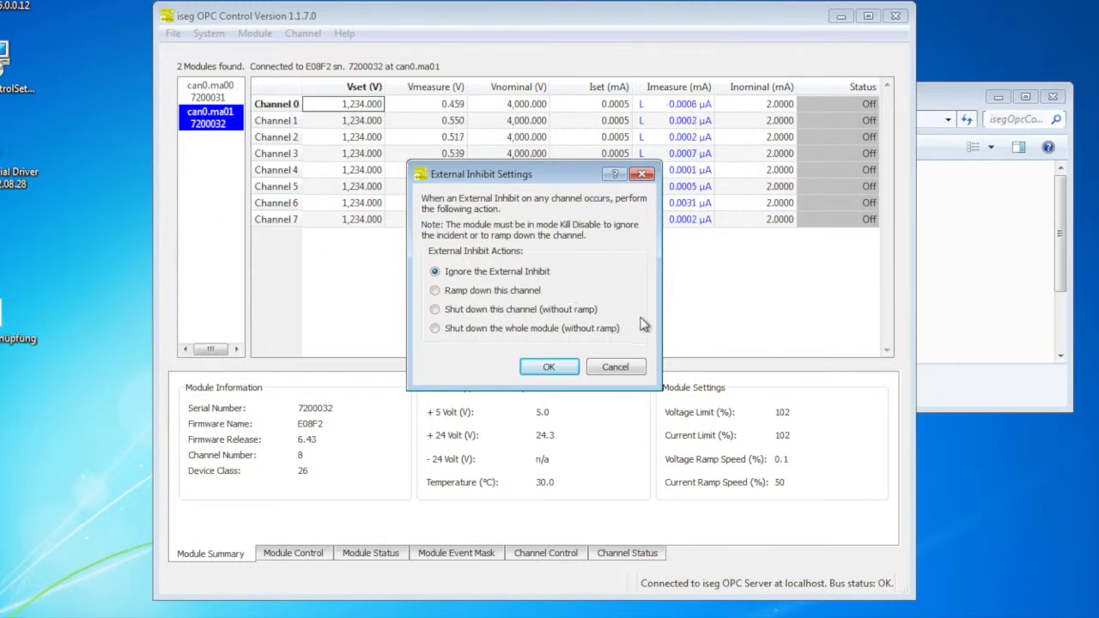
{"action": "left_click", "coordinate": [549, 367]}
Step: Set Emergency Off for all modules, and clear it again after checking the channel status of module can0.ma00
{"action": "left_click", "coordinate": [209, 34]}
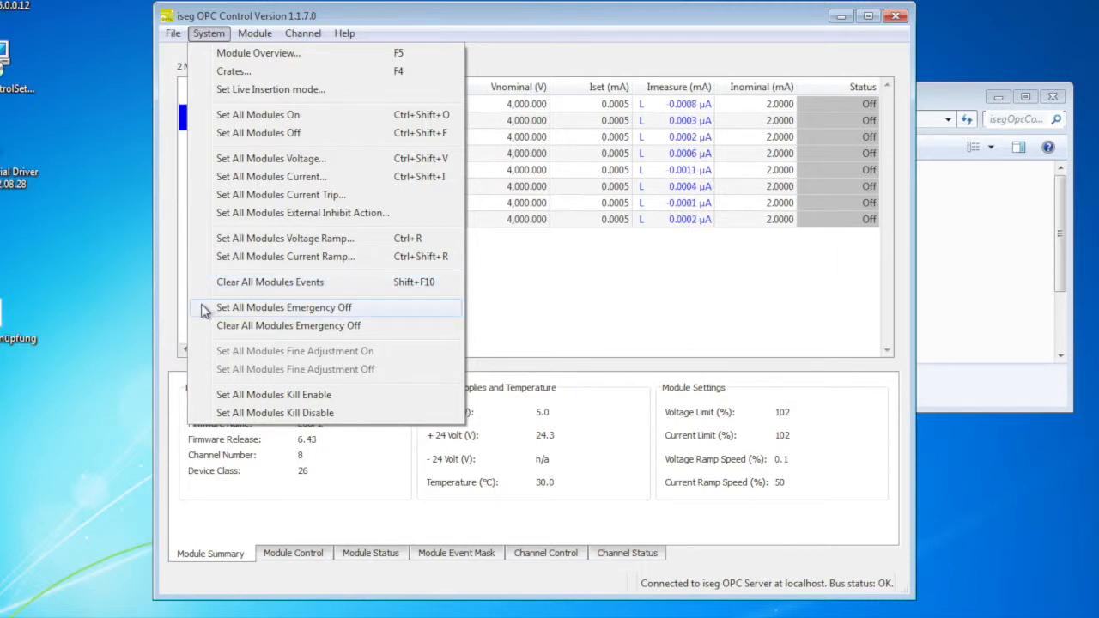
{"action": "left_click", "coordinate": [204, 311]}
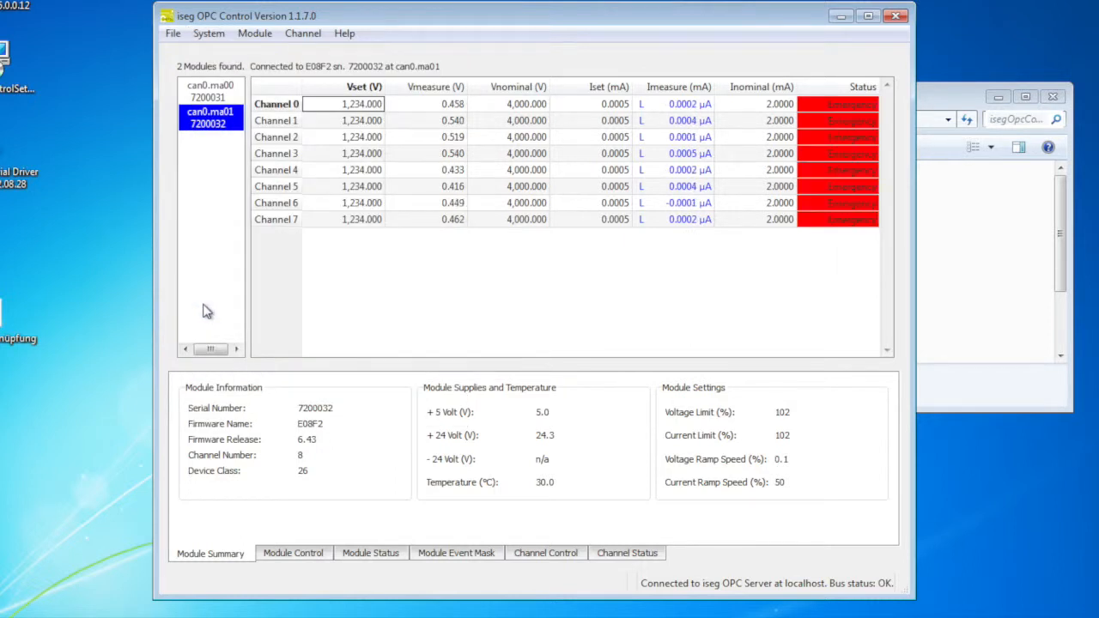
{"action": "left_click", "coordinate": [205, 93]}
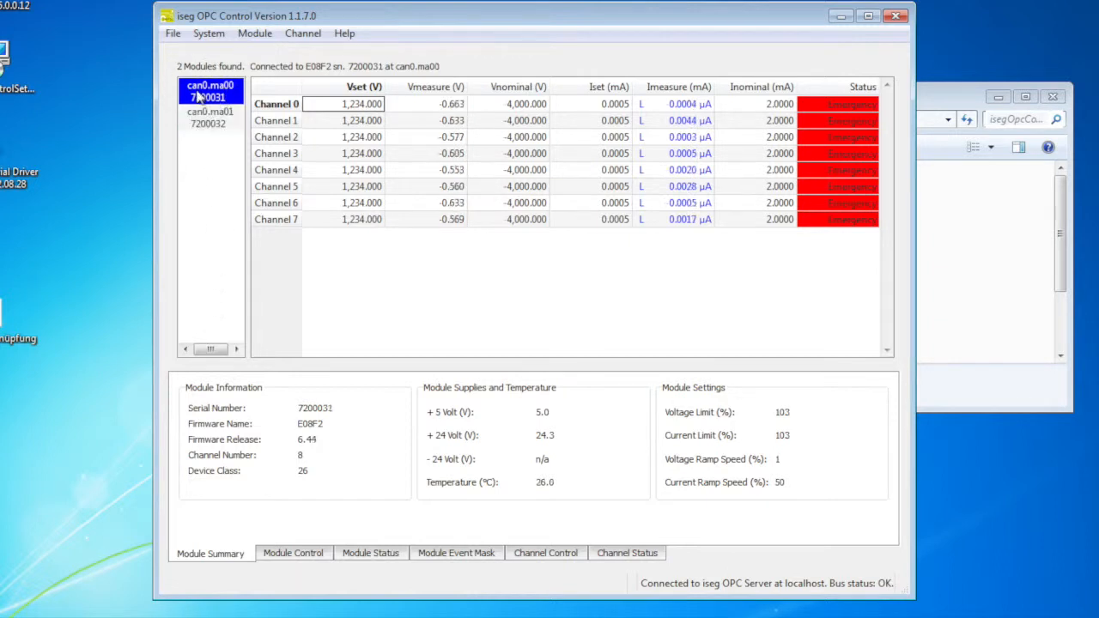
{"action": "left_click", "coordinate": [207, 34]}
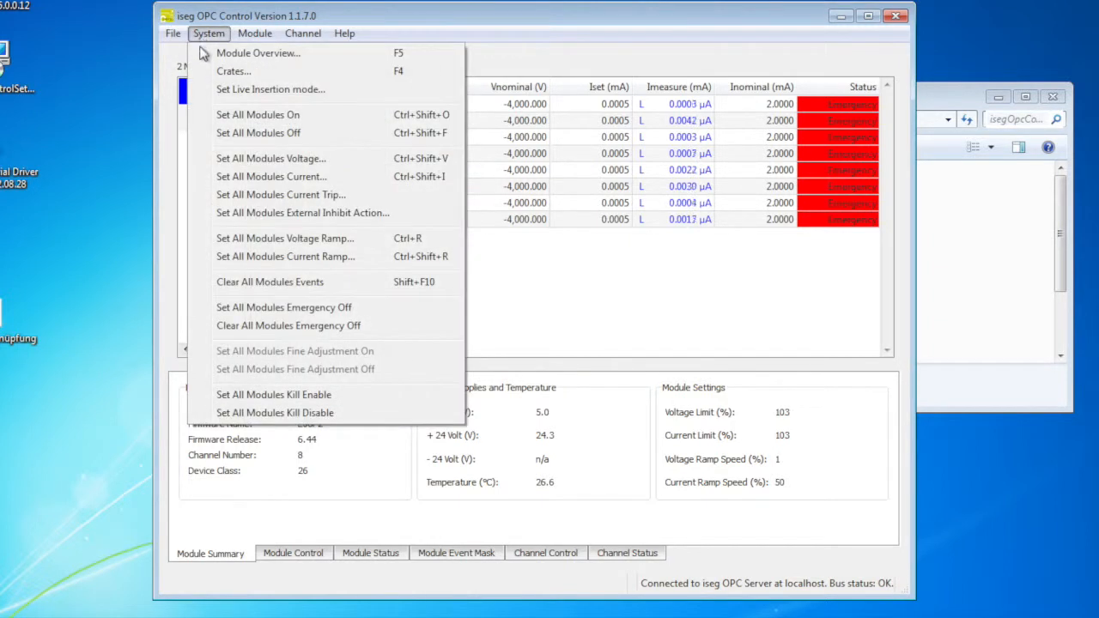
{"action": "left_click", "coordinate": [214, 326]}
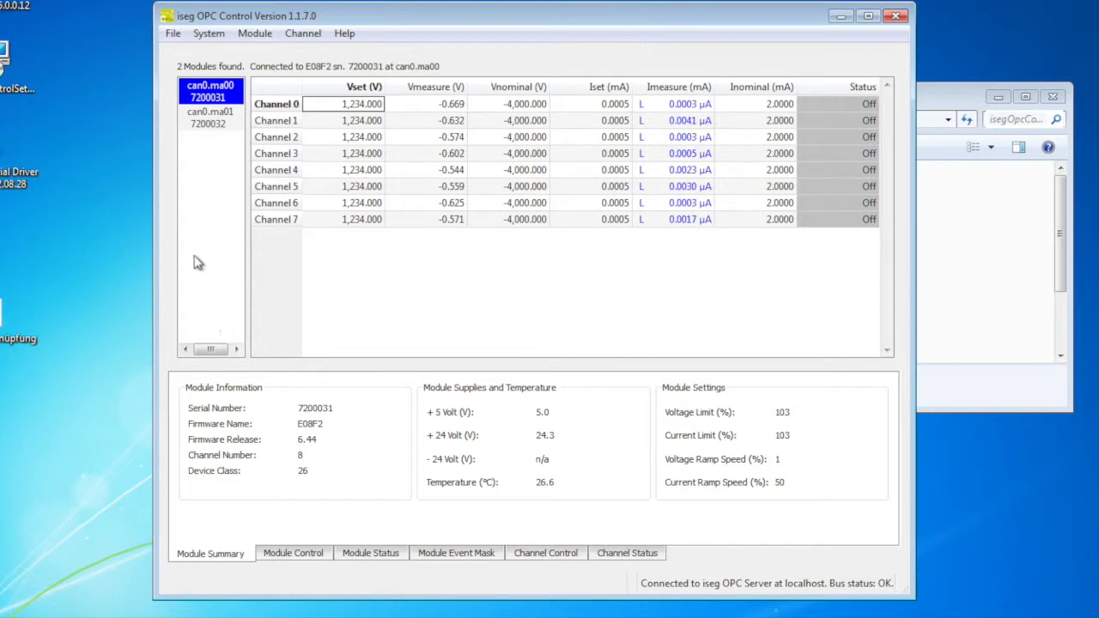
Step: Switch to module 1 by entering its number in the Select Module dialog
{"action": "left_click", "coordinate": [204, 34]}
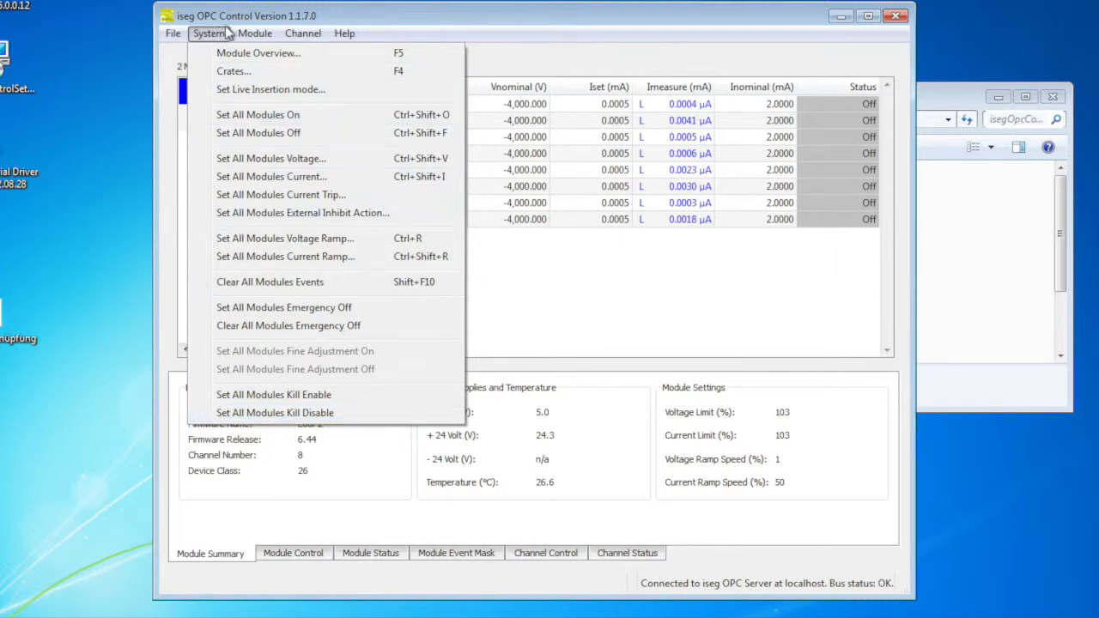
{"action": "mouse_move", "coordinate": [241, 32]}
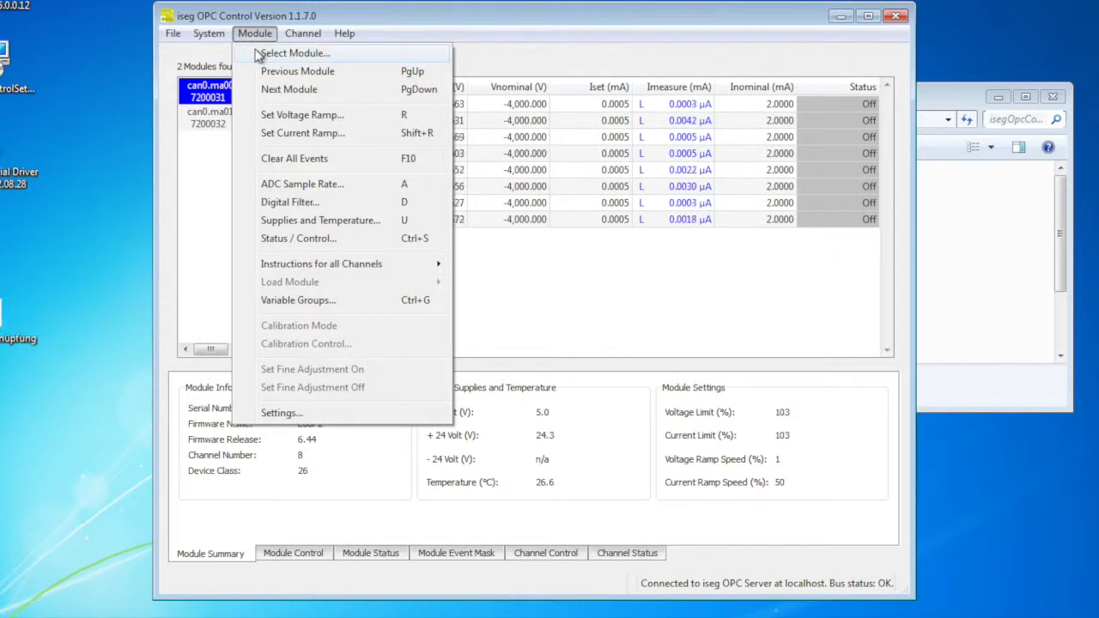
{"action": "left_click", "coordinate": [258, 54]}
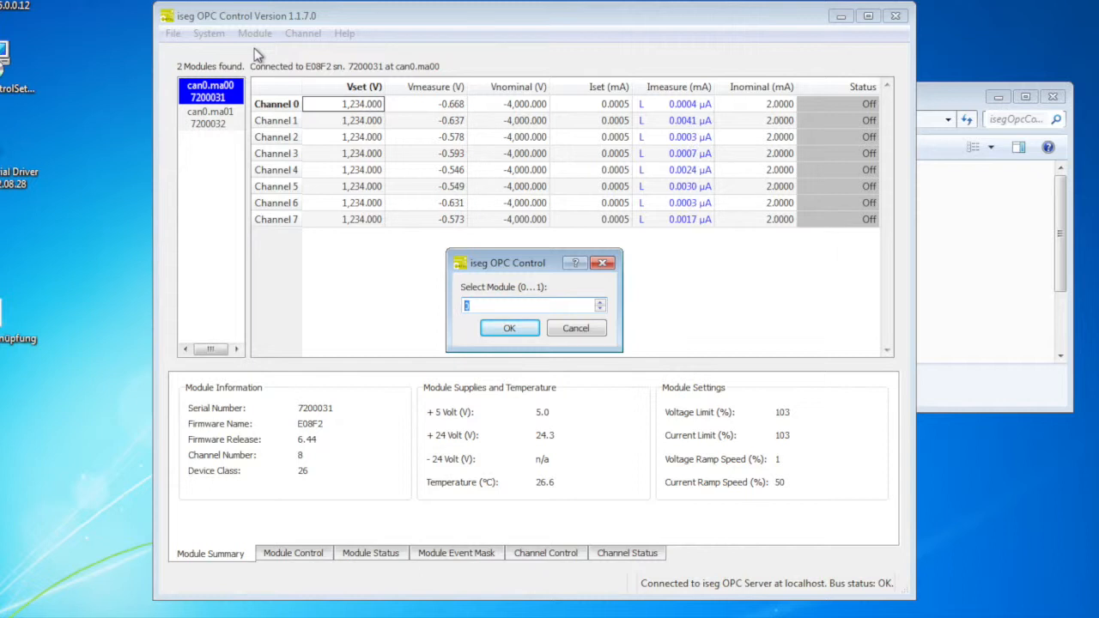
{"action": "type", "text": "1"}
{"action": "key", "text": "Return"}
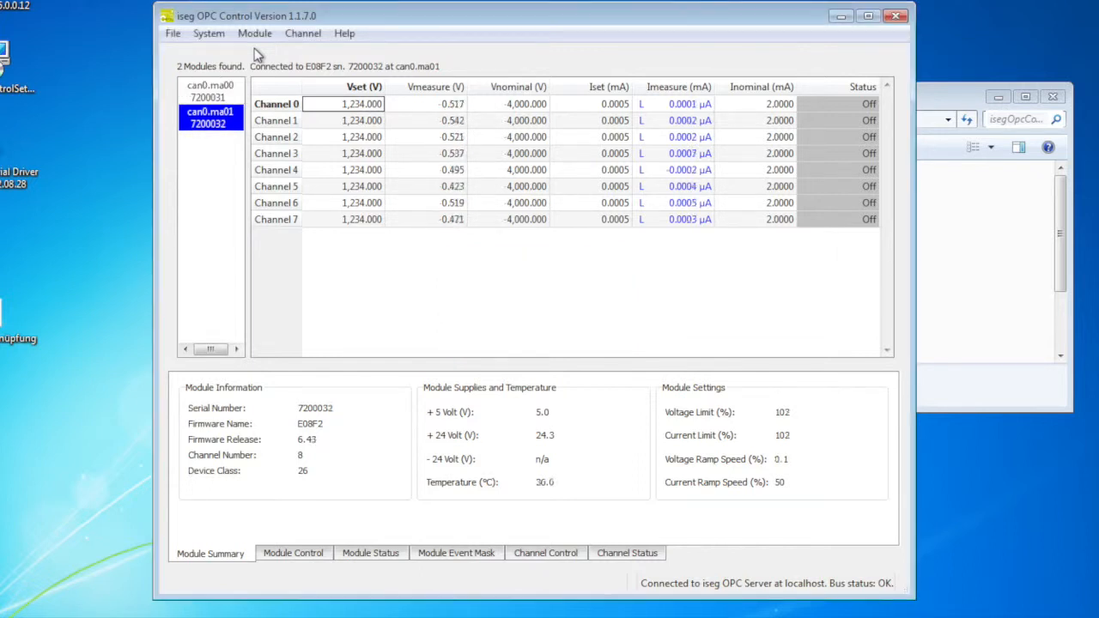
Step: Review the ADC sample rate options of module can0.ma01 and confirm 50 samples per second
{"action": "left_click", "coordinate": [240, 36]}
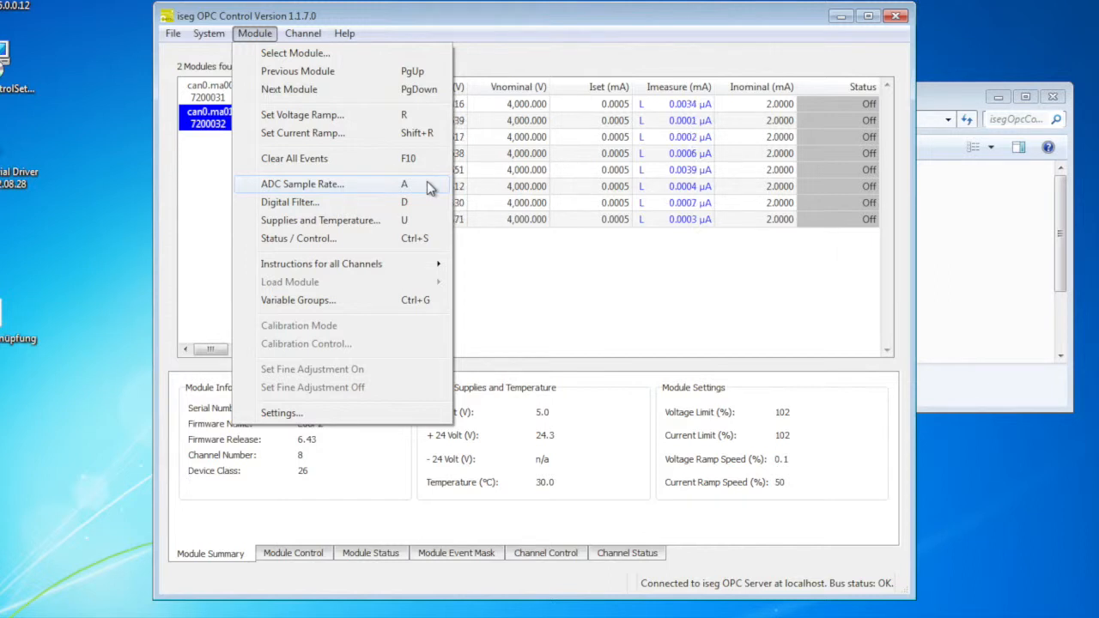
{"action": "left_click", "coordinate": [429, 189]}
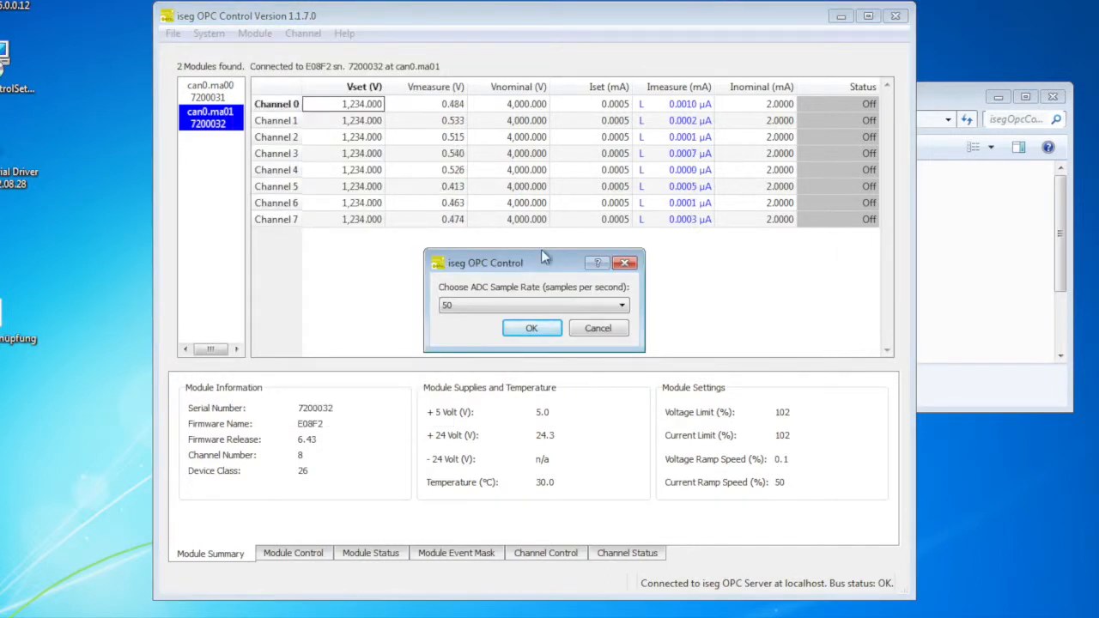
{"action": "left_click", "coordinate": [622, 307]}
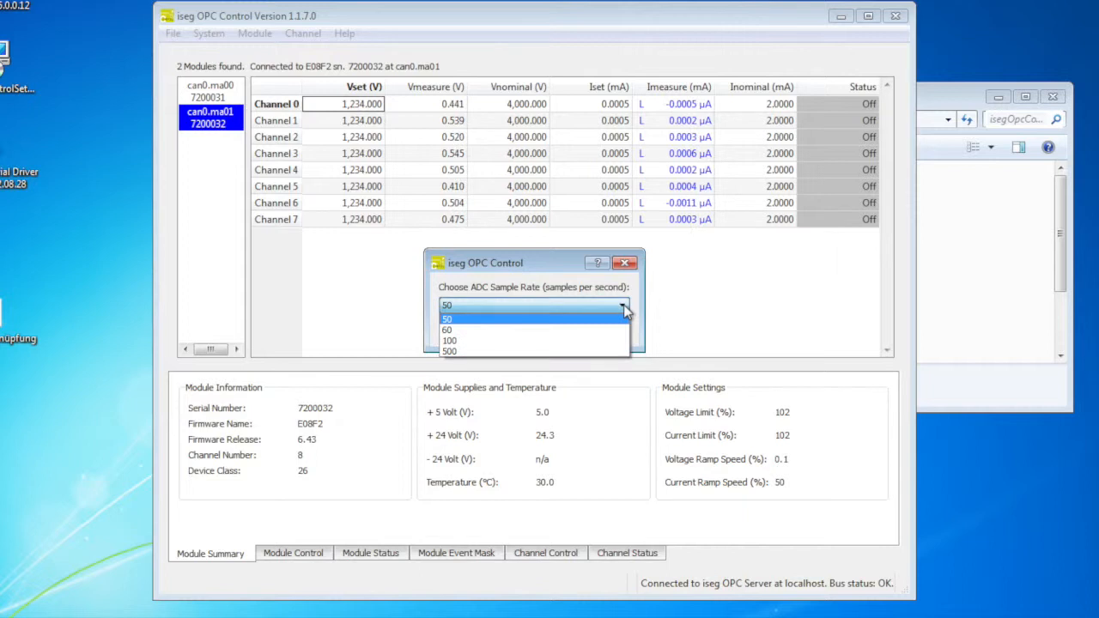
{"action": "left_click", "coordinate": [635, 303]}
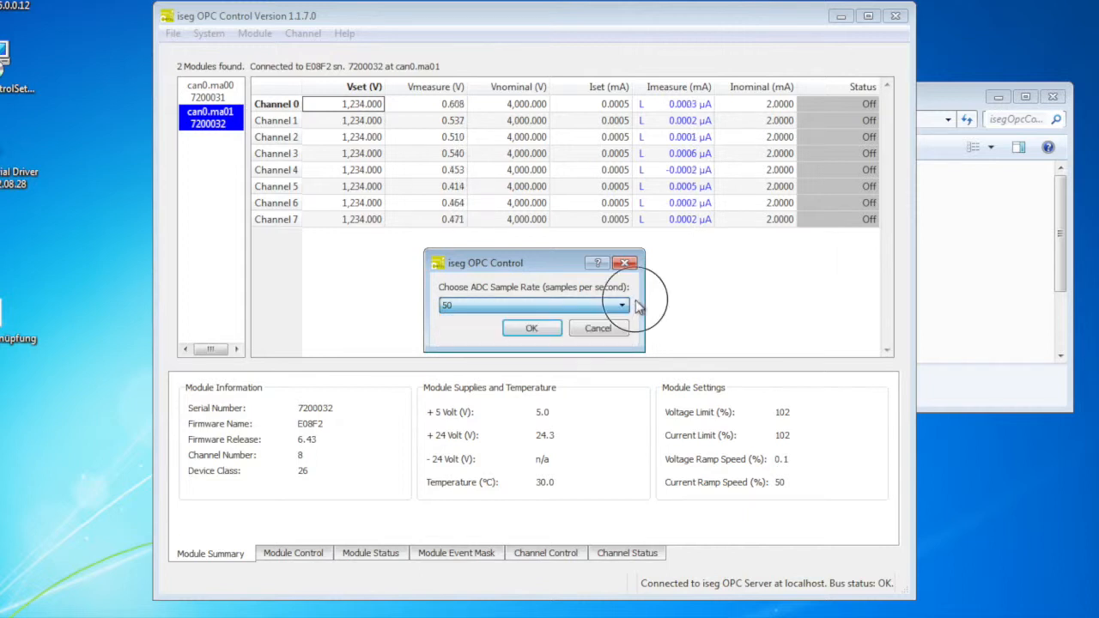
{"action": "left_click", "coordinate": [532, 329]}
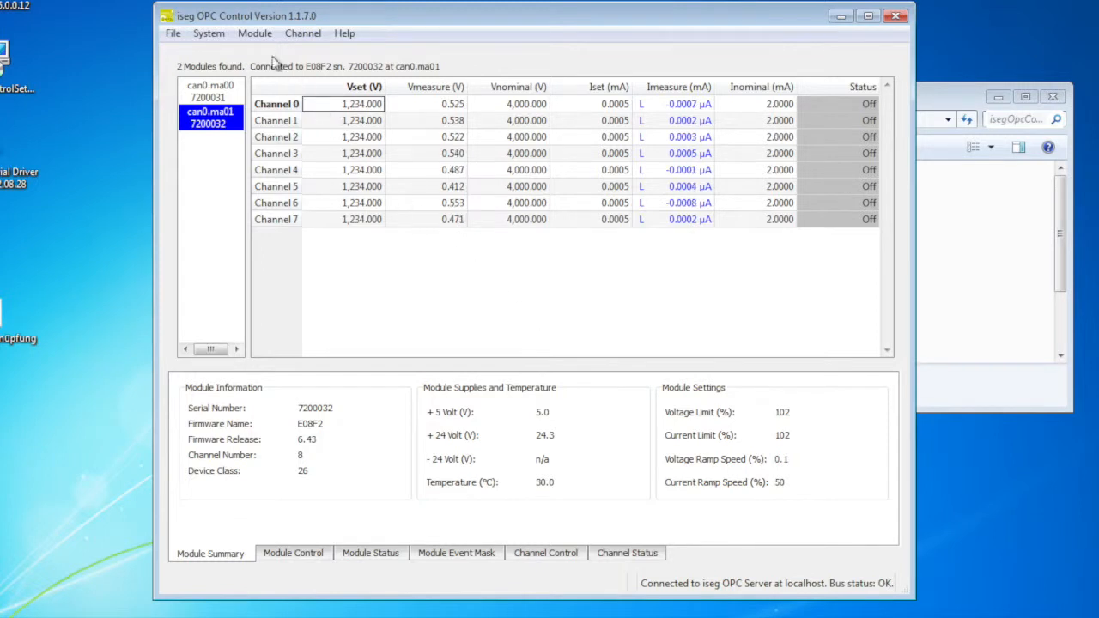
Step: Review the Digital Filter averaging step options of module can0.ma01 and leave the dialog without applying a change
{"action": "left_click", "coordinate": [255, 33]}
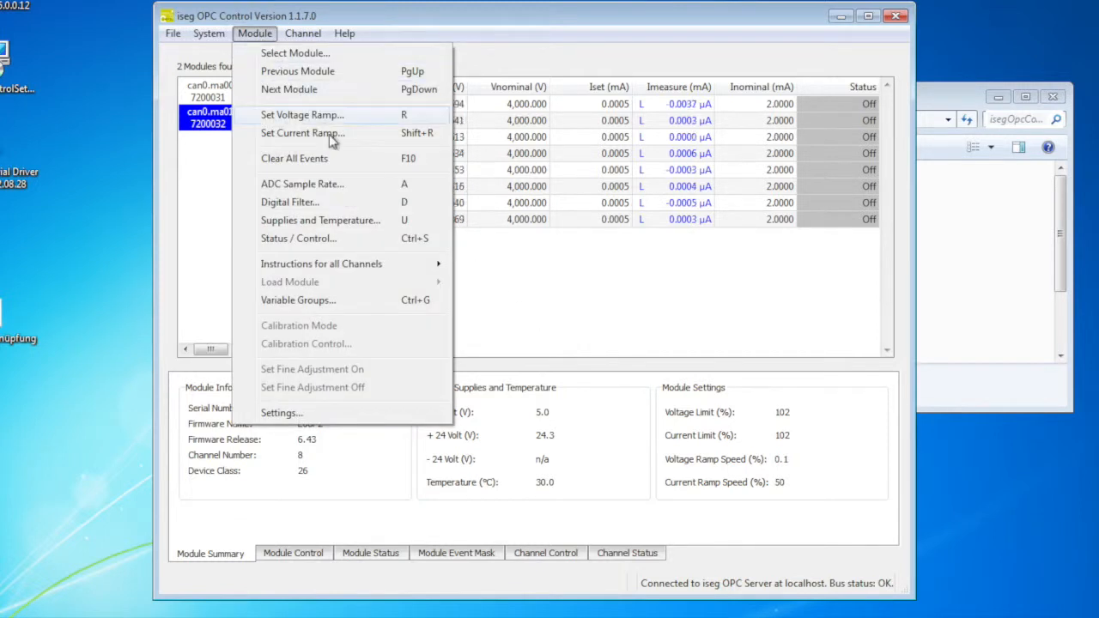
{"action": "left_click", "coordinate": [425, 210]}
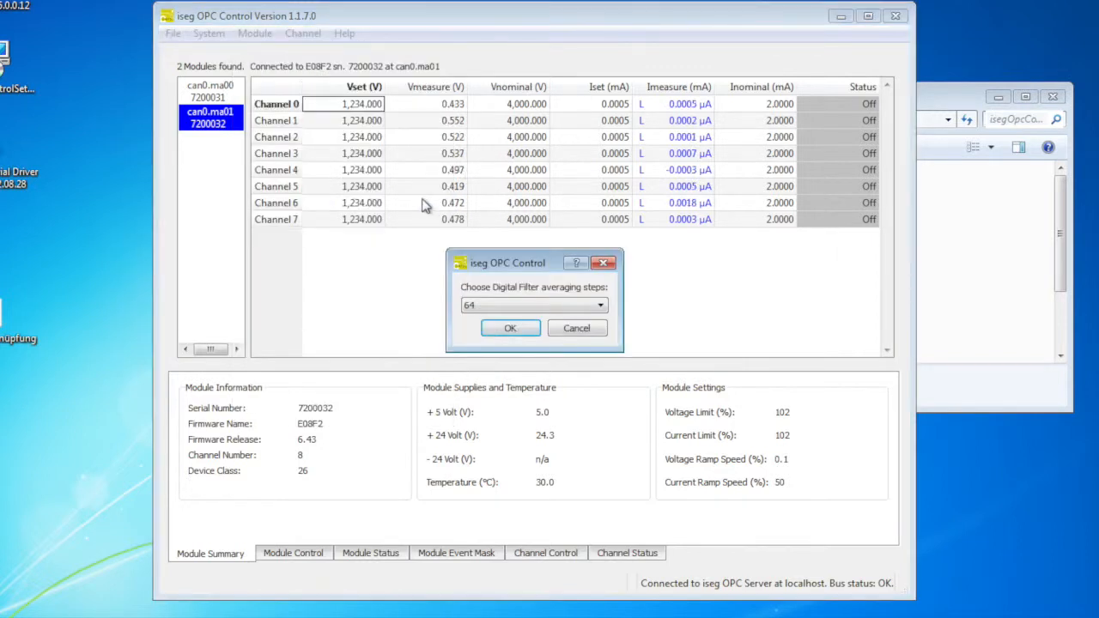
{"action": "left_click", "coordinate": [601, 309]}
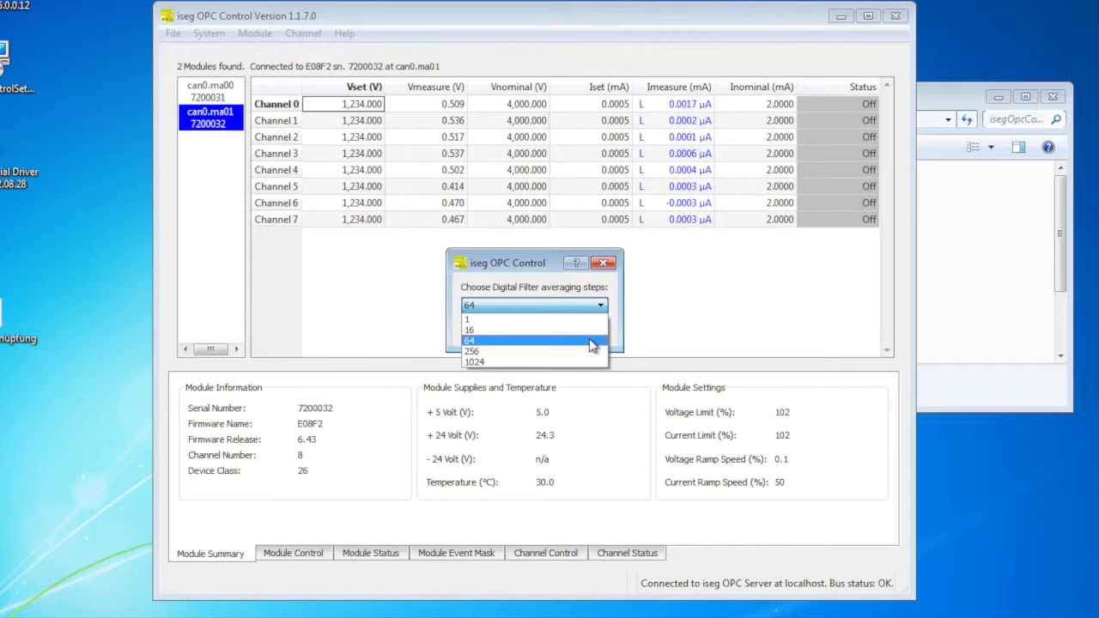
{"action": "left_click", "coordinate": [590, 341]}
{"action": "left_click", "coordinate": [583, 333]}
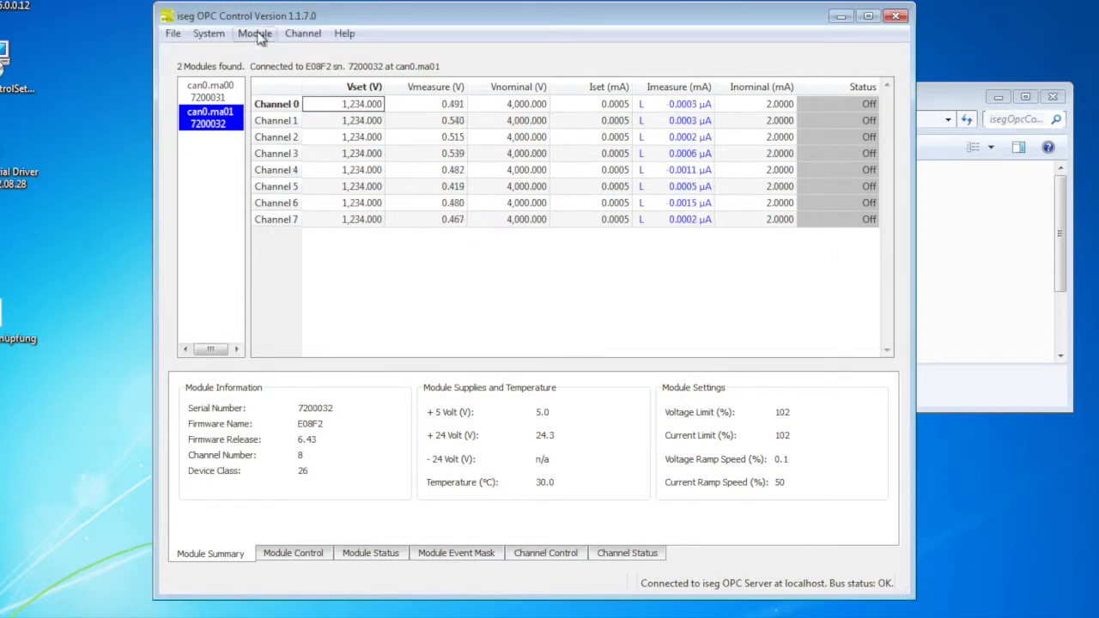
Step: View the supplies, temperature and limits of module can0.ma01, and open its module Status / Control dialog
{"action": "left_click", "coordinate": [255, 34]}
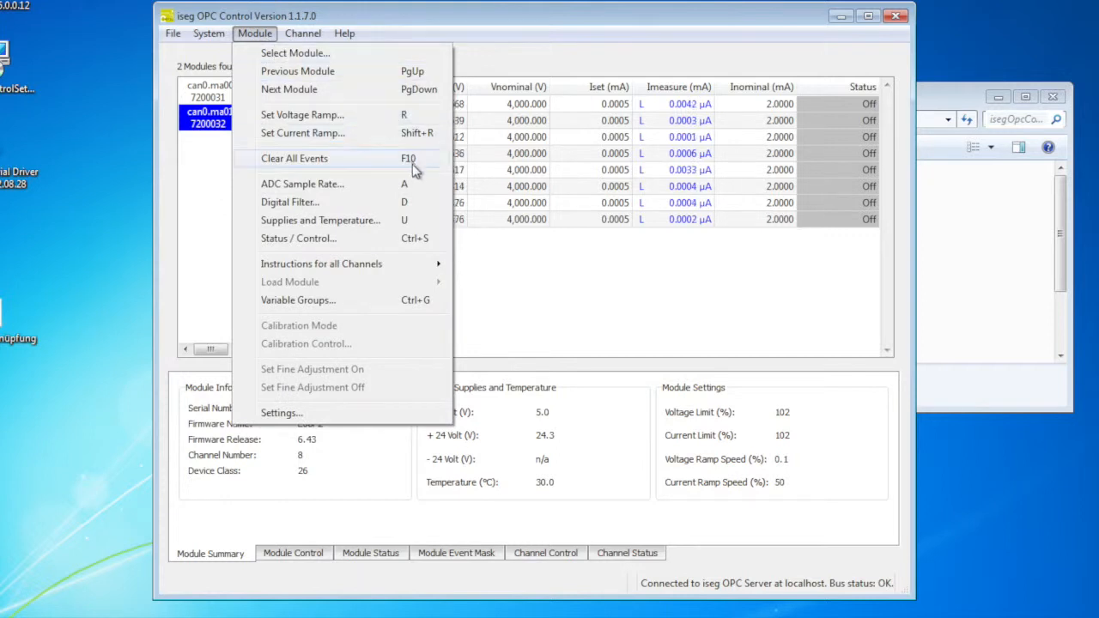
{"action": "left_click", "coordinate": [423, 222]}
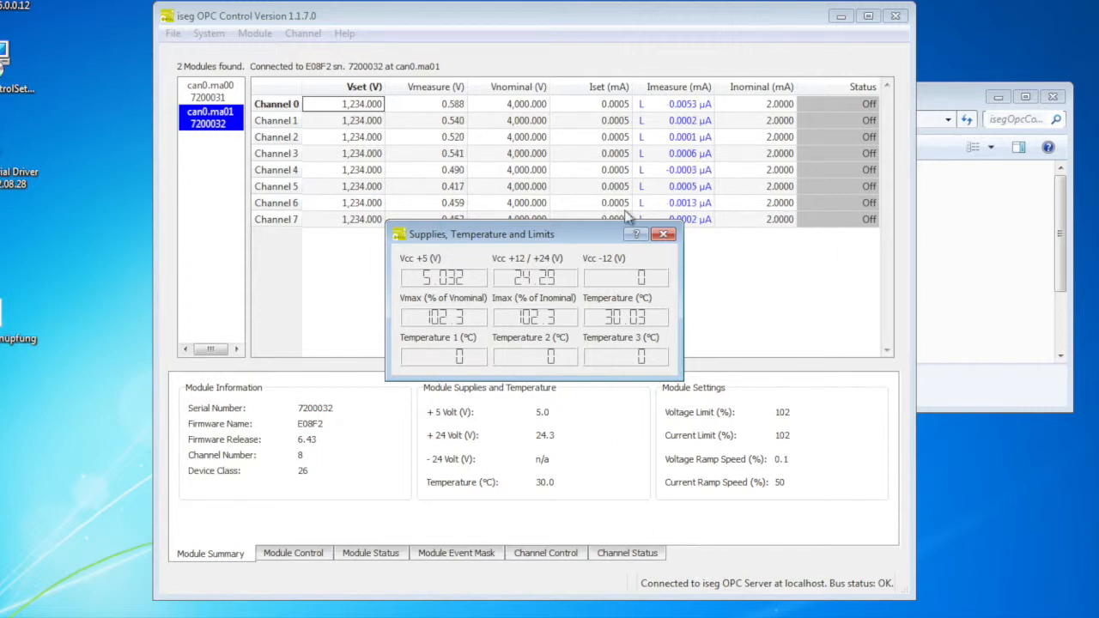
{"action": "left_click", "coordinate": [662, 234]}
{"action": "left_click", "coordinate": [265, 34]}
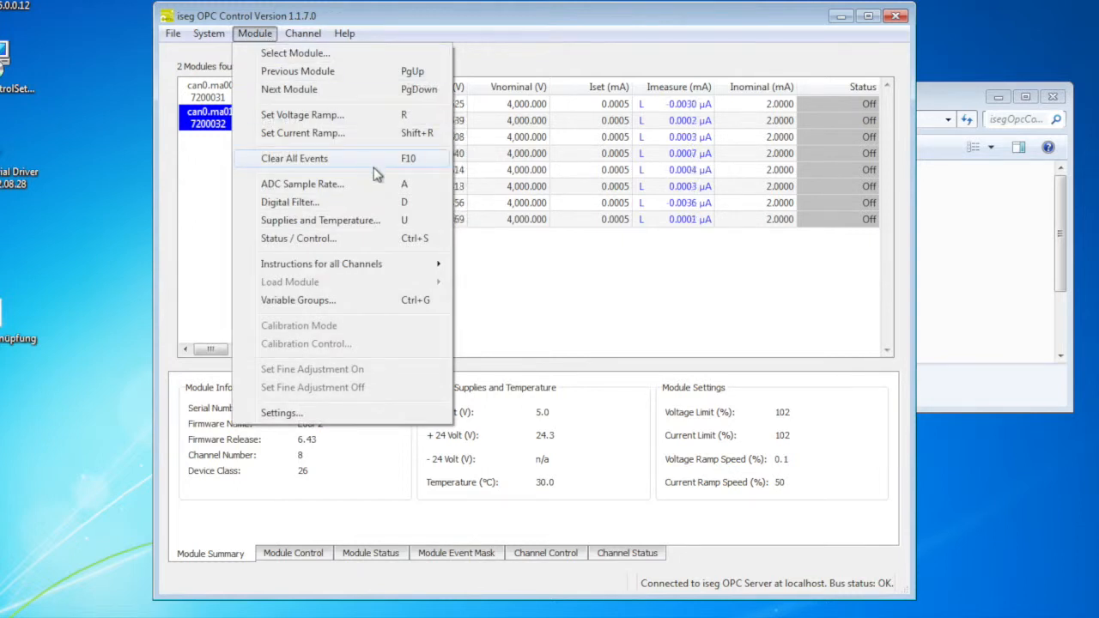
{"action": "left_click", "coordinate": [418, 242]}
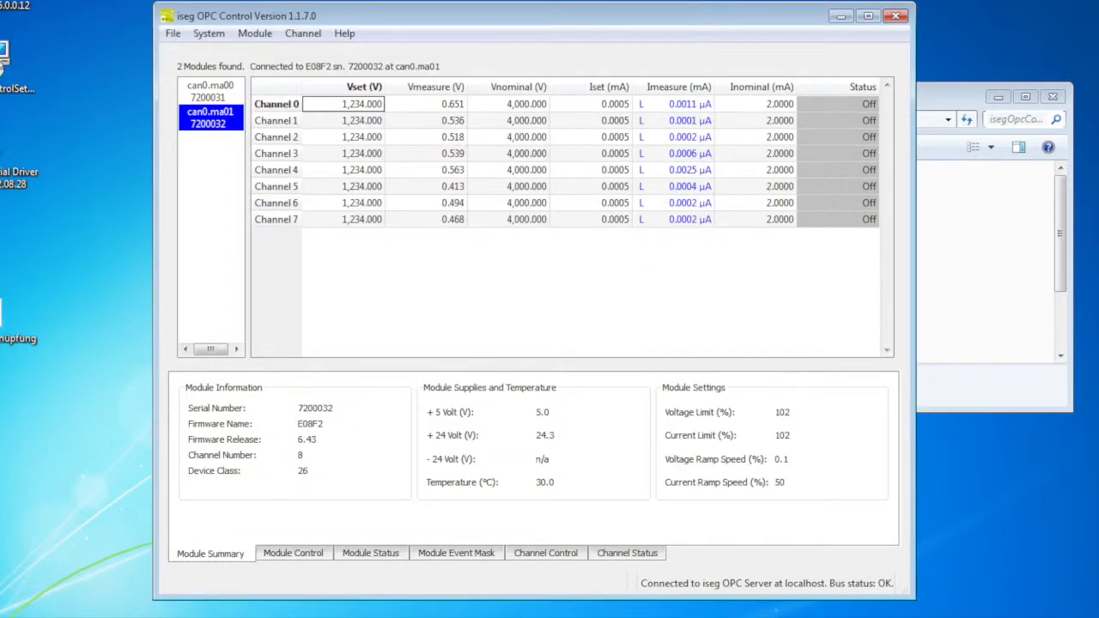
Step: Examine the module display Settings with Use own settings enabled, and cancel without applying them
{"action": "left_click", "coordinate": [245, 34]}
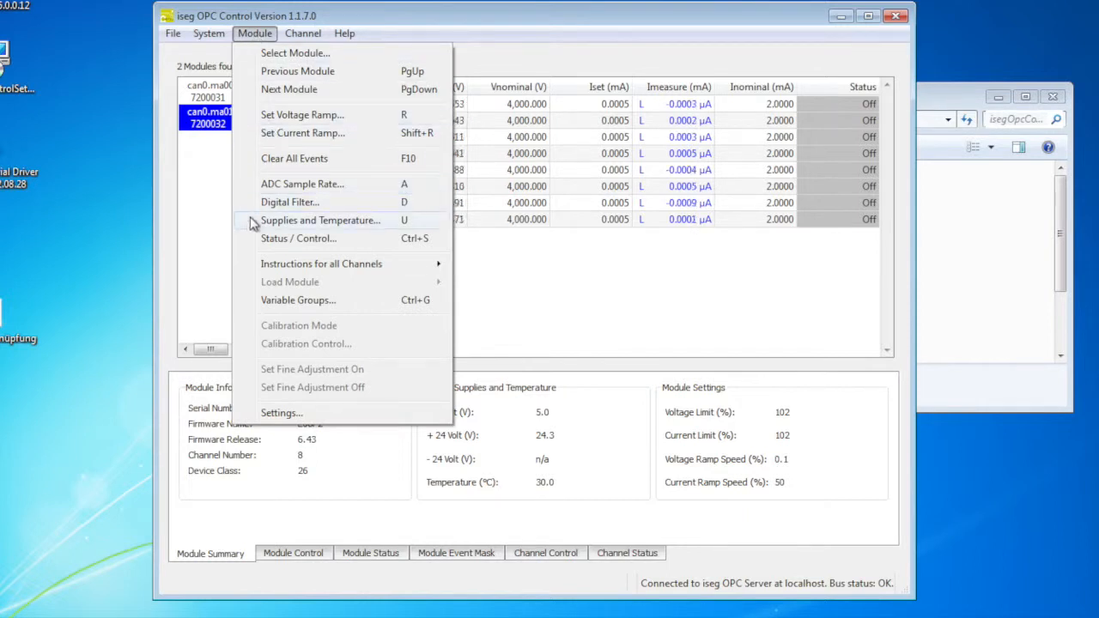
{"action": "mouse_move", "coordinate": [271, 264]}
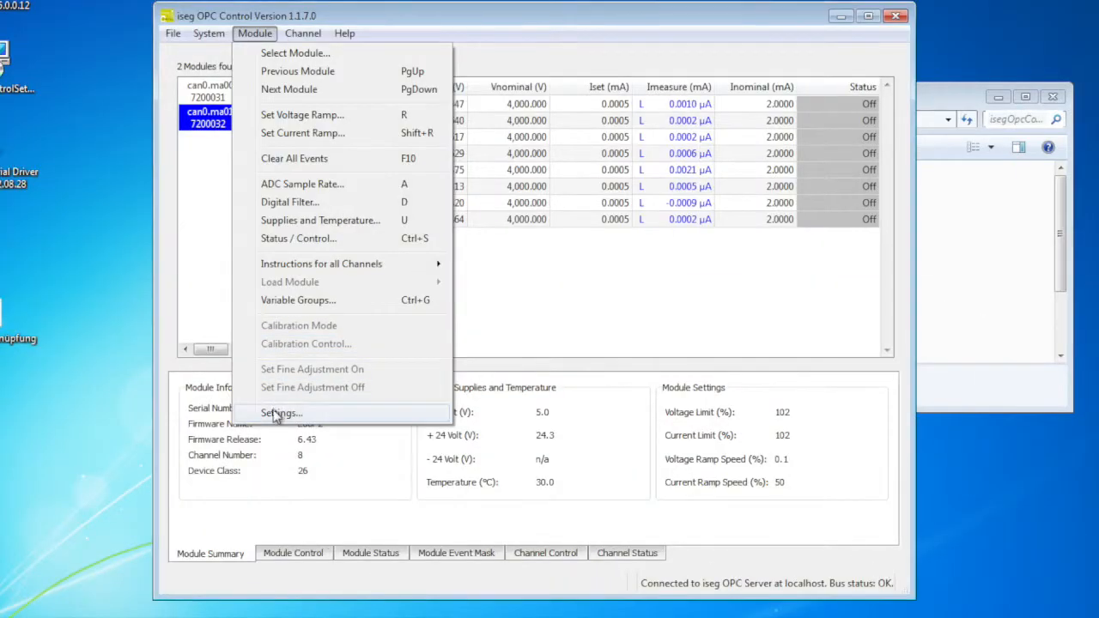
{"action": "left_click", "coordinate": [274, 414]}
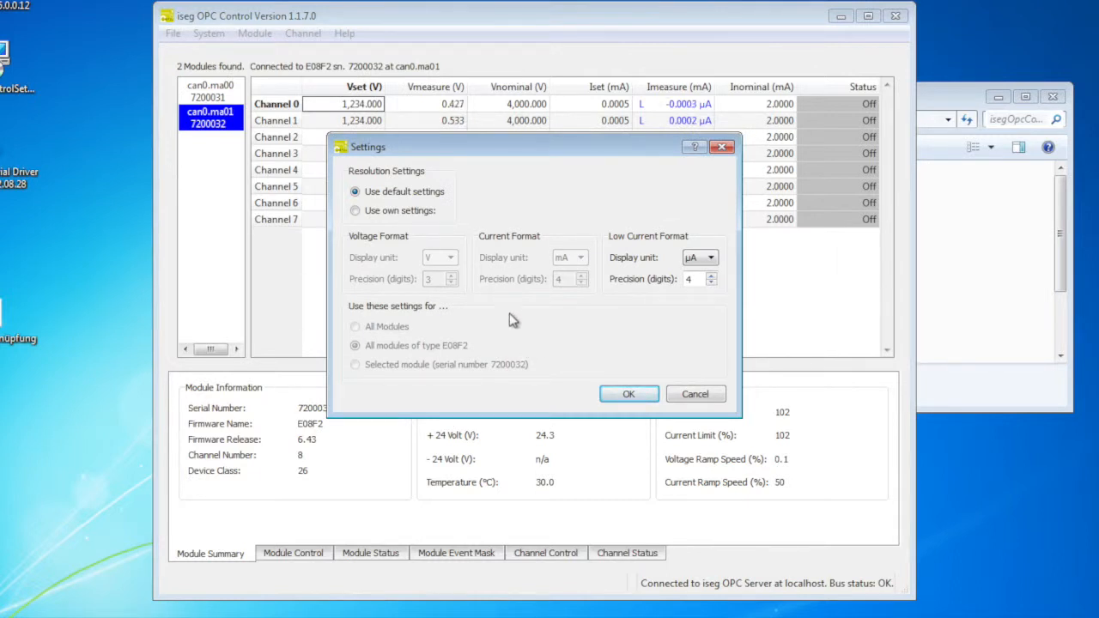
{"action": "left_click", "coordinate": [400, 214]}
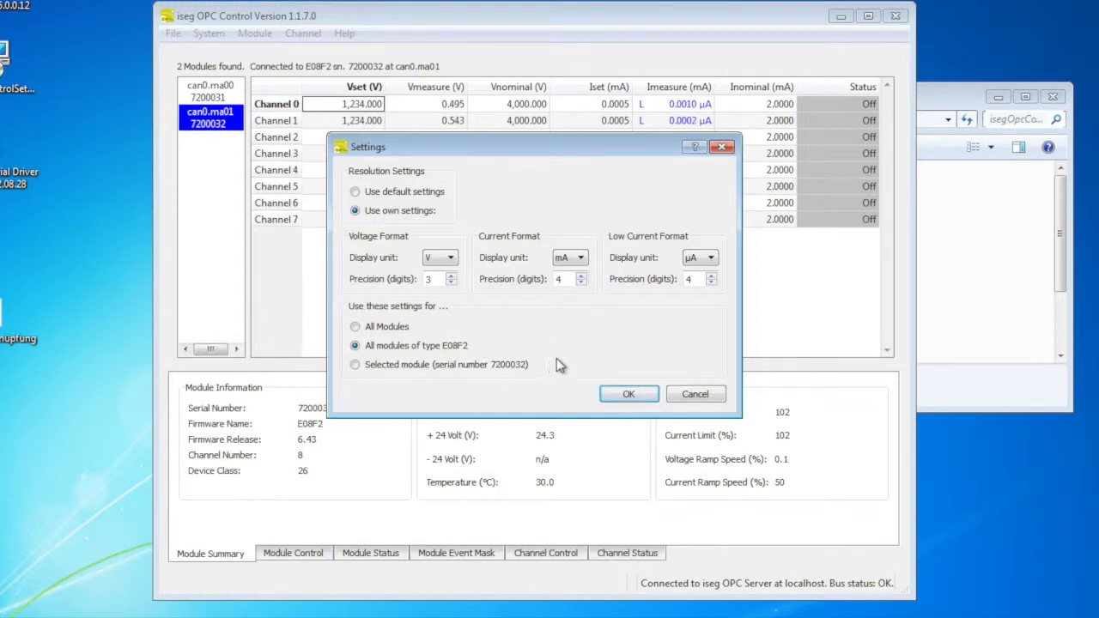
{"action": "left_click", "coordinate": [690, 393]}
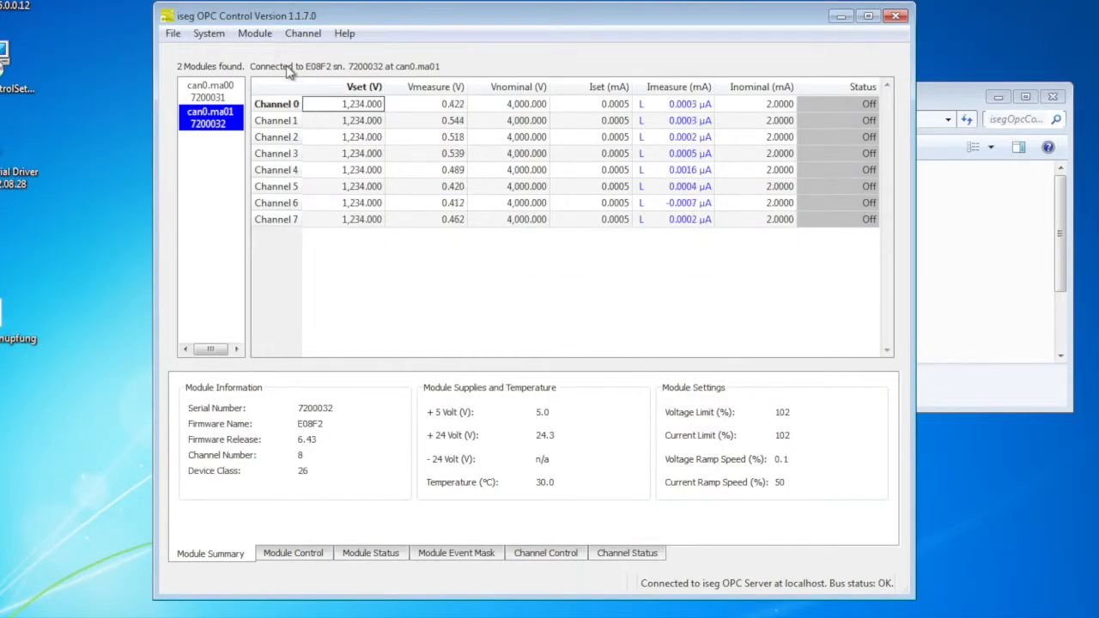
Step: Examine the Status / Control dialog of Channel 0 on module can0.ma01 and close it
{"action": "left_click", "coordinate": [302, 34]}
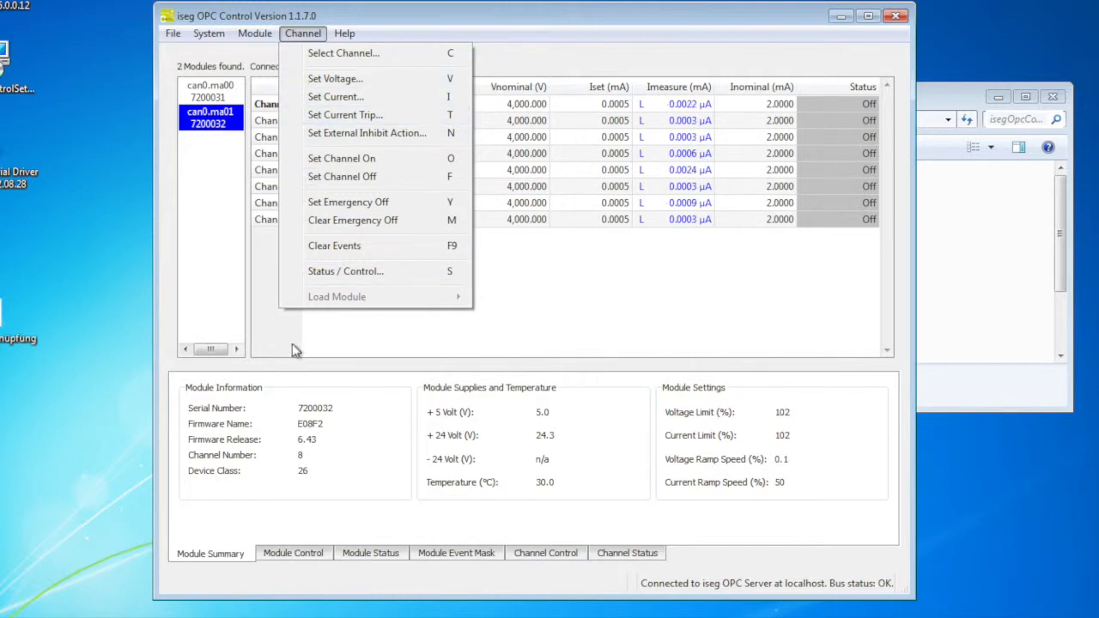
{"action": "left_click", "coordinate": [307, 280]}
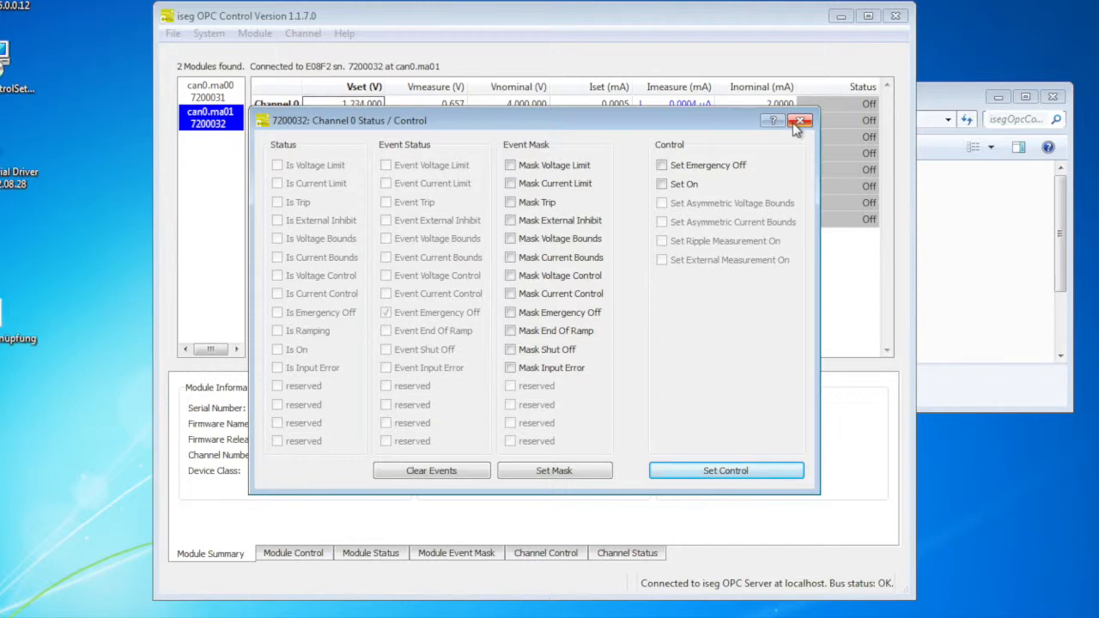
{"action": "left_click", "coordinate": [797, 122]}
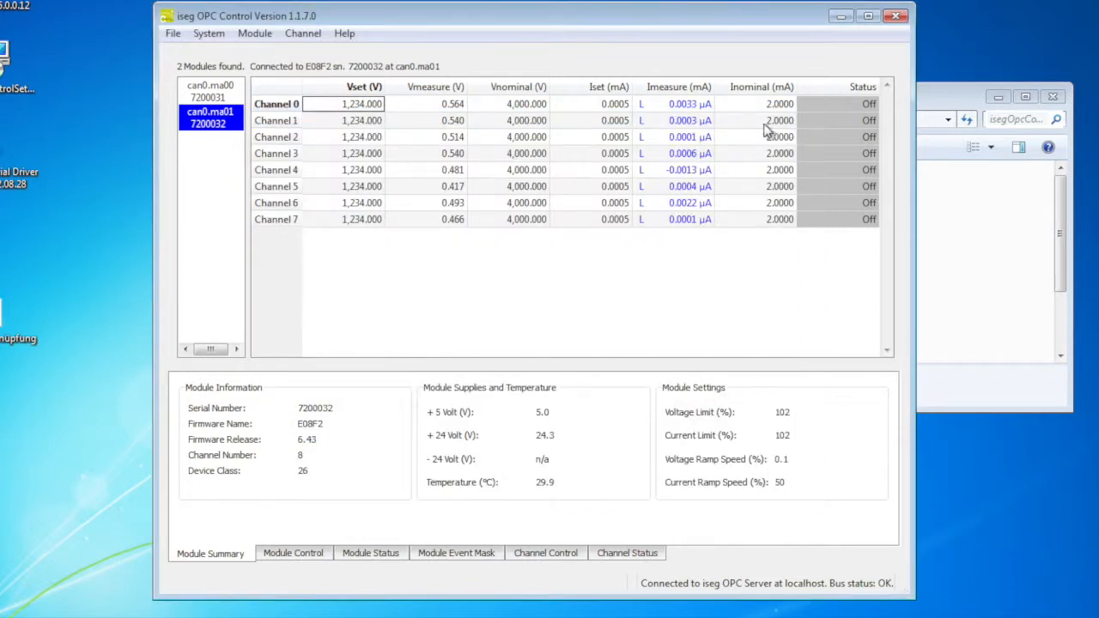
Step: Open the iseg Control user manual's index page in the web browser
{"action": "left_click", "coordinate": [345, 35]}
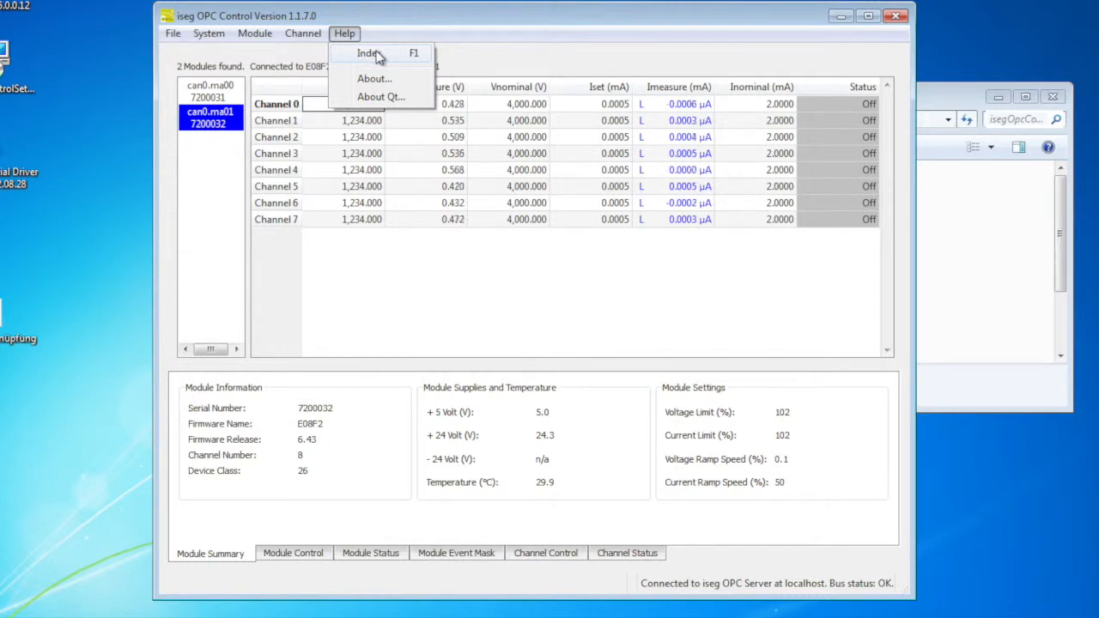
{"action": "left_click", "coordinate": [377, 55]}
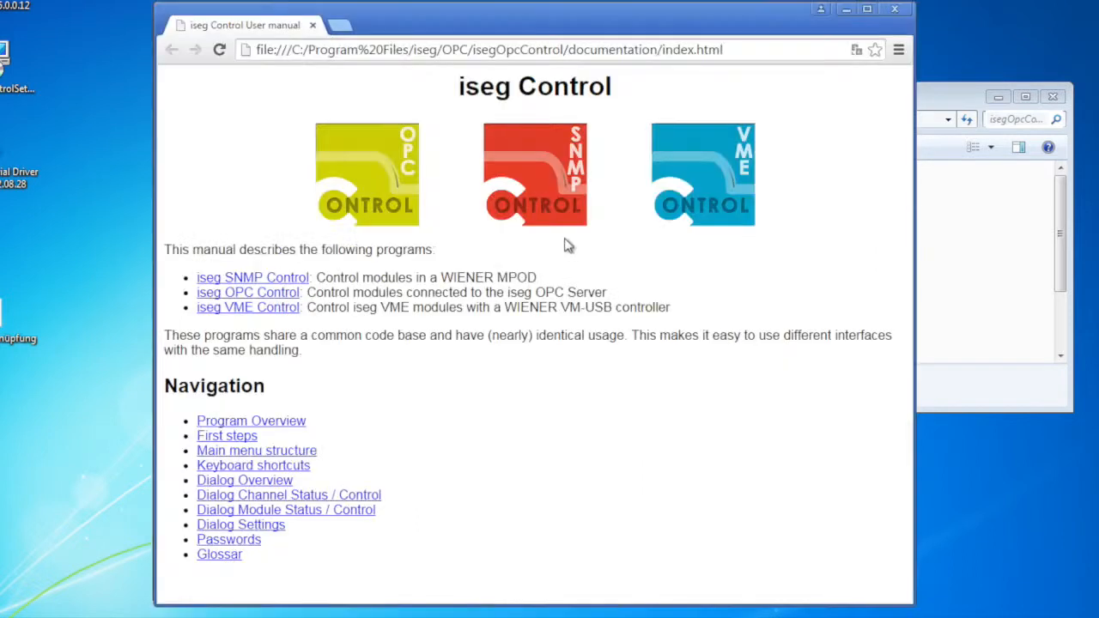